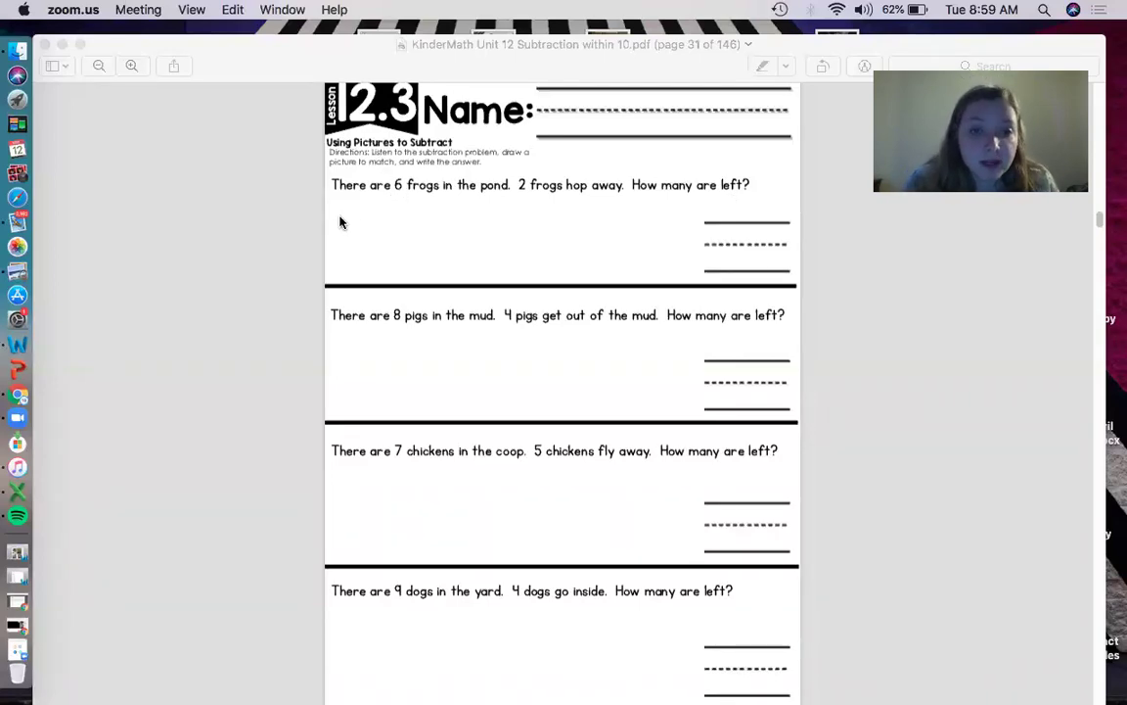
Draw green frog circles under question one and add ears and smiles to them.
mouse_move(341, 216)
left_mouse_down()
mouse_move(378, 257)
mouse_move(465, 262)
mouse_move(478, 230)
mouse_move(522, 270)
mouse_move(585, 257)
mouse_move(623, 278)
mouse_move(656, 245)
mouse_move(685, 252)
mouse_move(671, 224)
left_mouse_up()
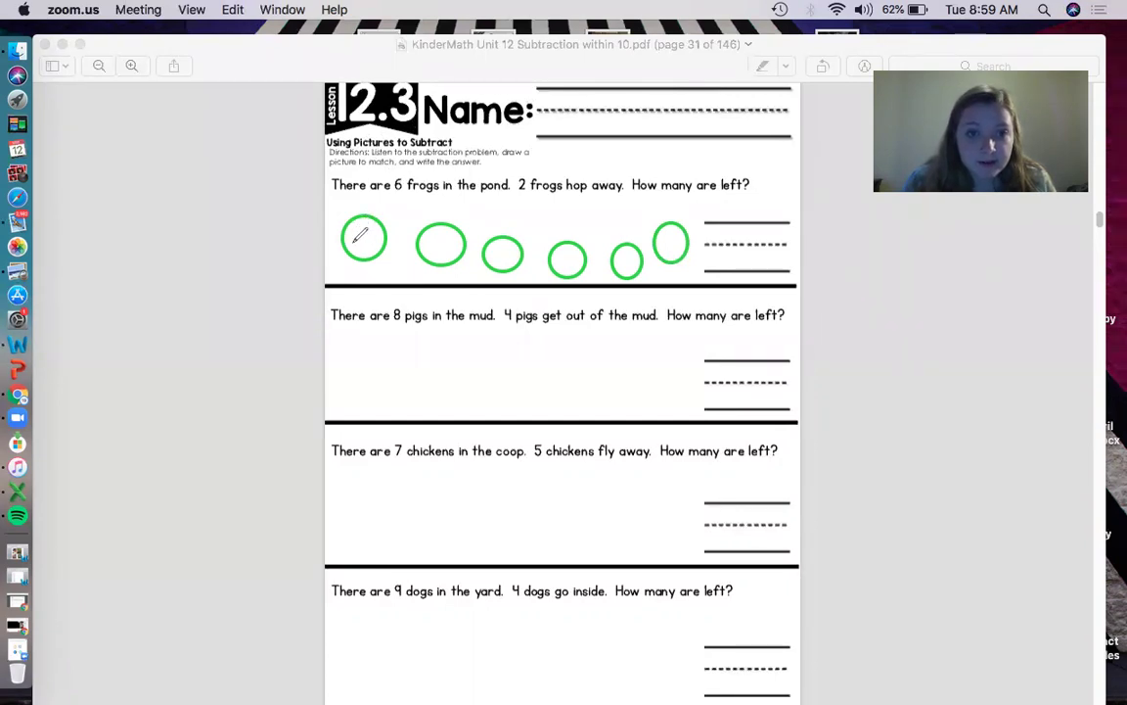
mouse_move(352, 204)
left_mouse_down()
mouse_move(350, 215)
mouse_move(384, 206)
mouse_move(378, 242)
left_mouse_up()
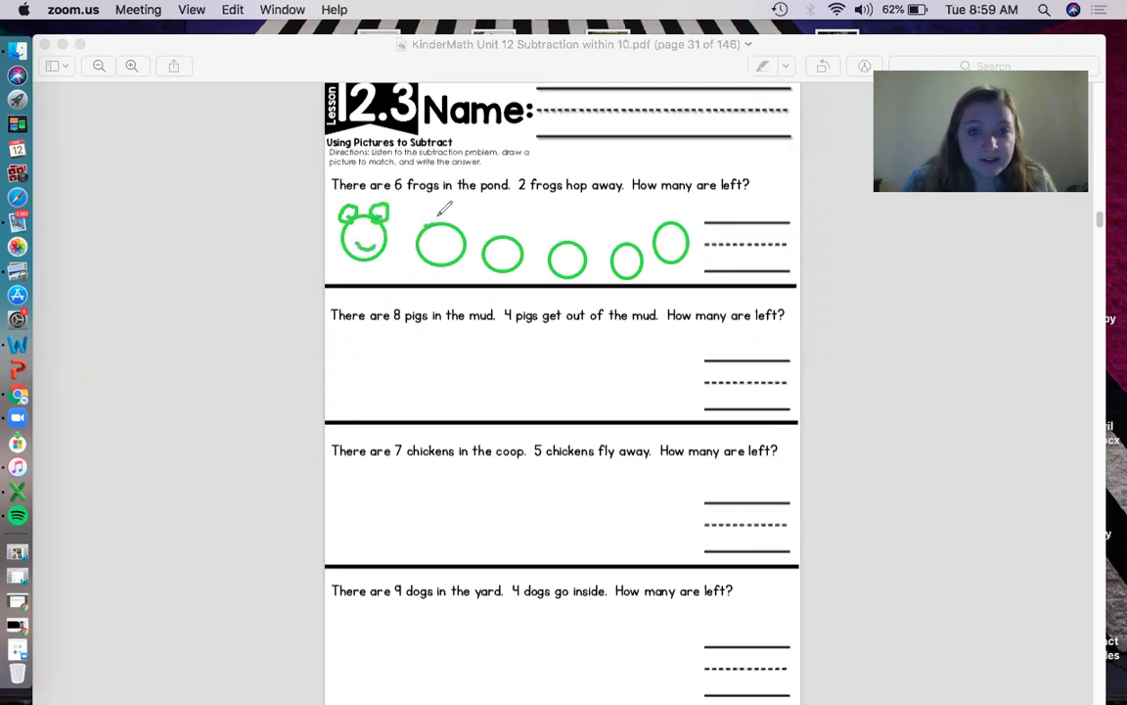
mouse_move(430, 202)
left_mouse_down()
mouse_move(420, 213)
mouse_move(453, 206)
mouse_move(456, 245)
mouse_move(431, 218)
mouse_move(492, 221)
mouse_move(500, 233)
left_mouse_up()
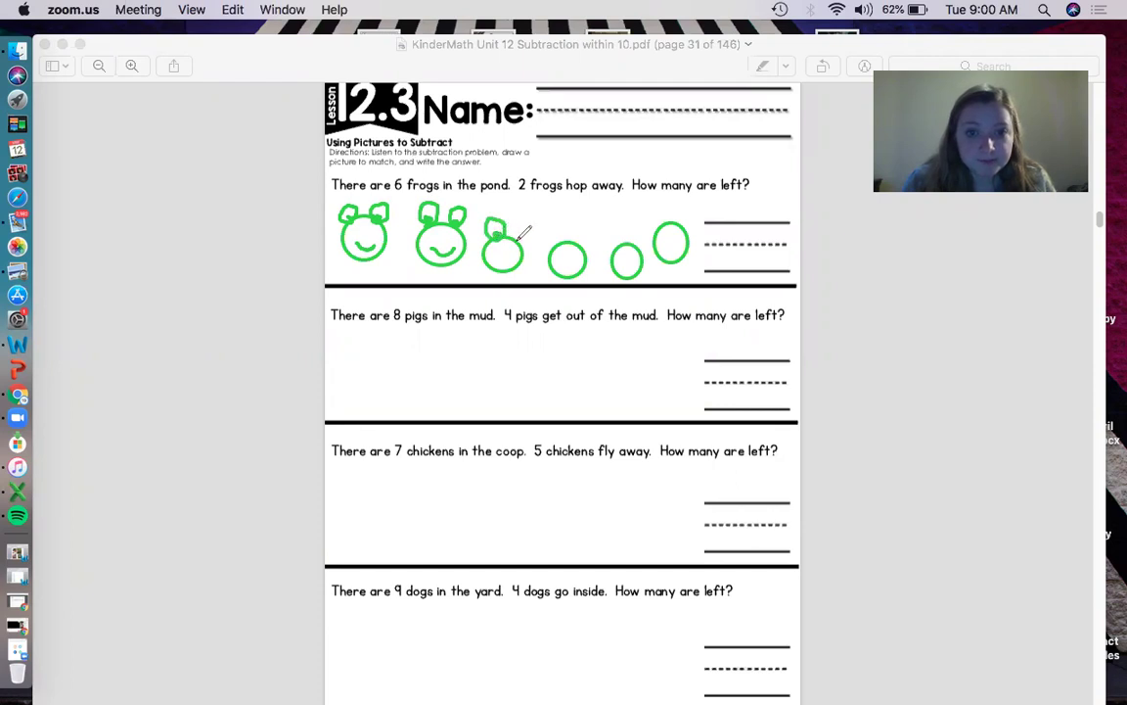
mouse_move(518, 237)
left_mouse_down()
mouse_move(523, 224)
mouse_move(519, 254)
mouse_move(581, 262)
mouse_move(567, 239)
left_mouse_up()
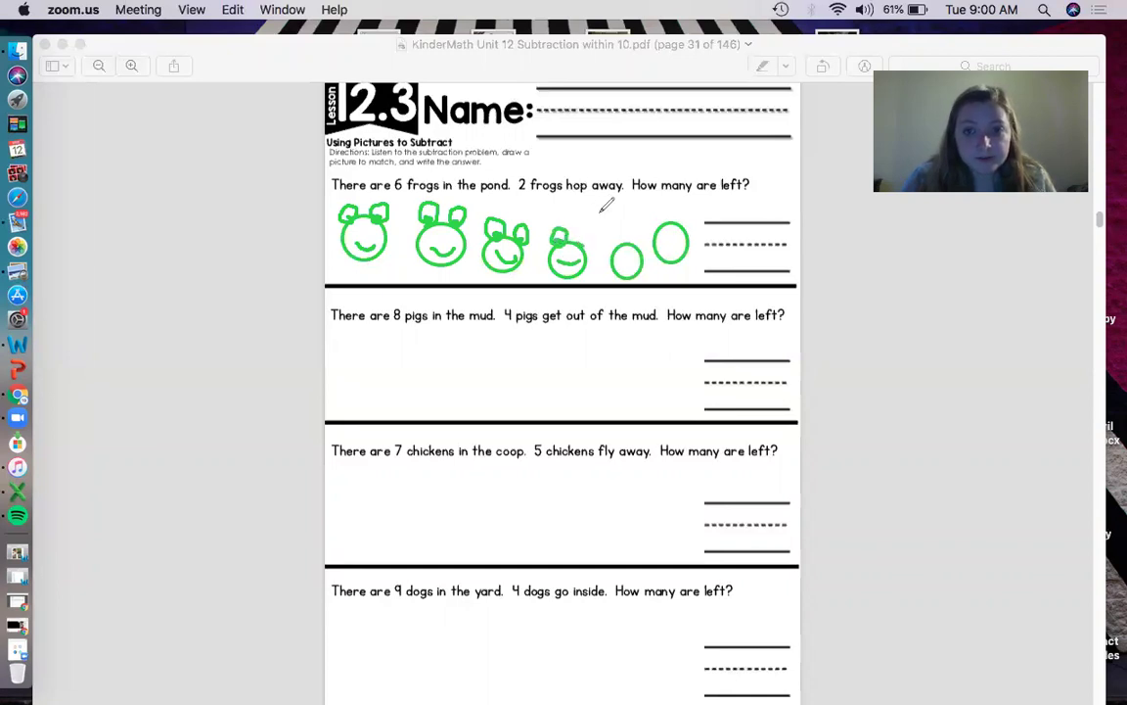
left_click_drag(599, 235, 584, 231)
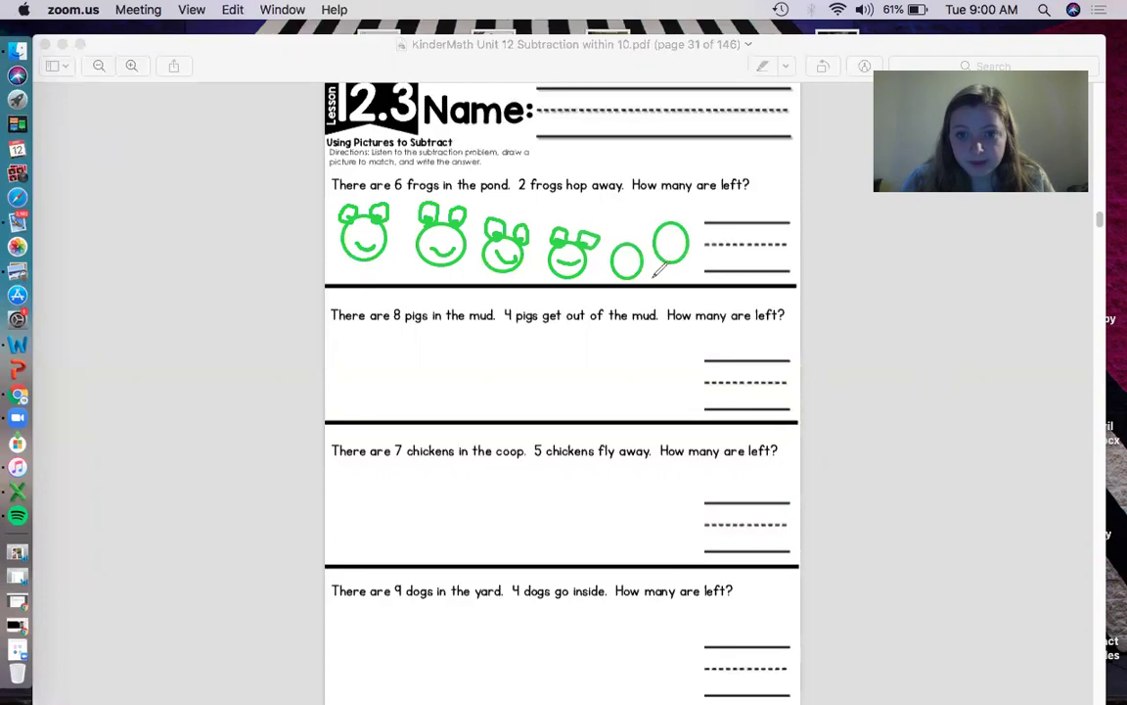
mouse_move(615, 260)
left_mouse_down()
mouse_move(638, 260)
mouse_move(629, 223)
mouse_move(620, 240)
mouse_move(643, 232)
mouse_move(677, 247)
mouse_move(667, 217)
mouse_move(686, 216)
left_mouse_up()
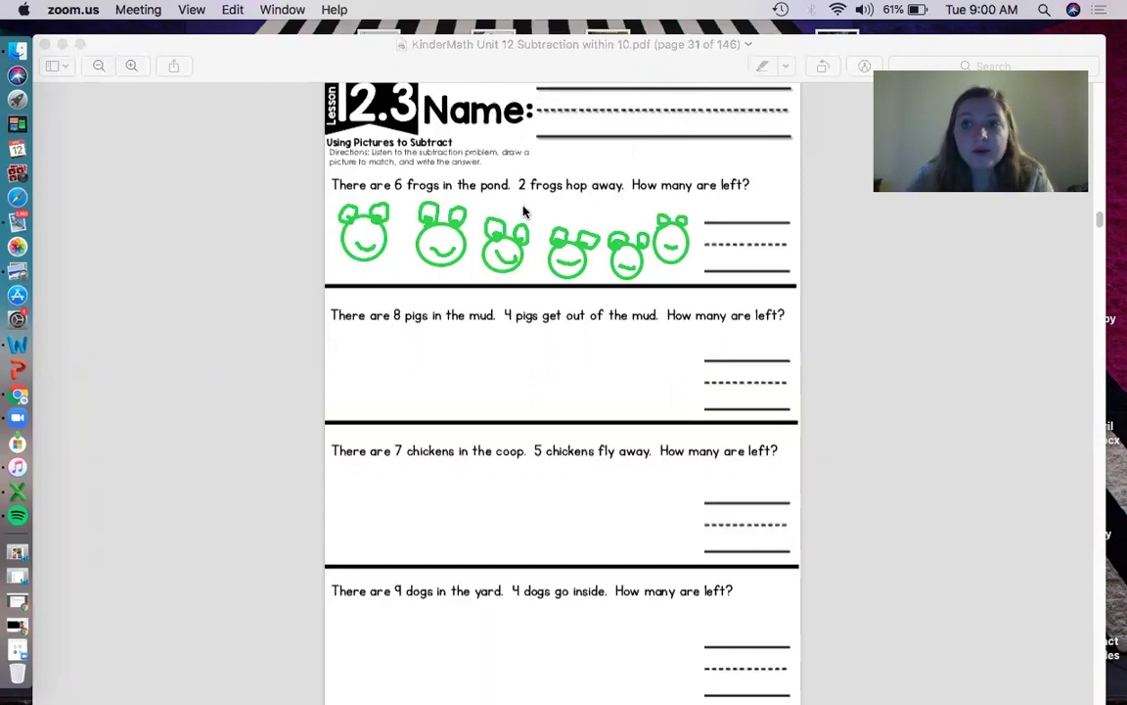
Put black X marks over the first two frogs and write 4 on the frogs' answer line.
left_click_drag(345, 195, 383, 261)
left_click_drag(390, 200, 352, 258)
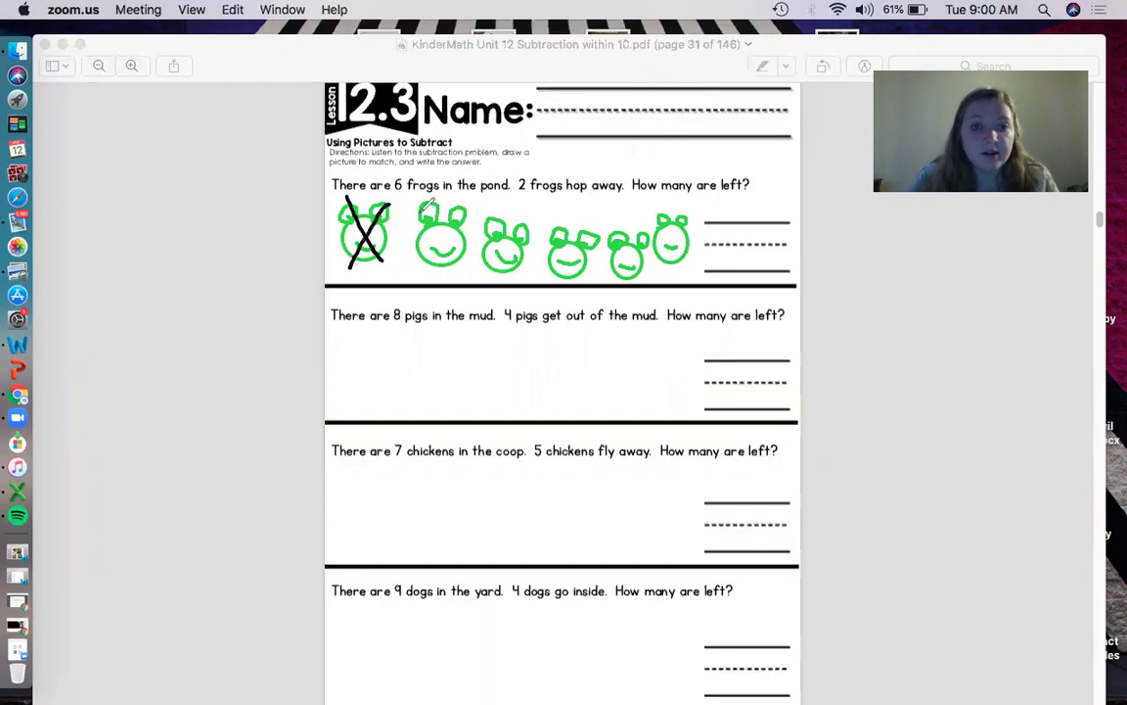
left_click_drag(422, 205, 457, 273)
left_click_drag(468, 208, 425, 263)
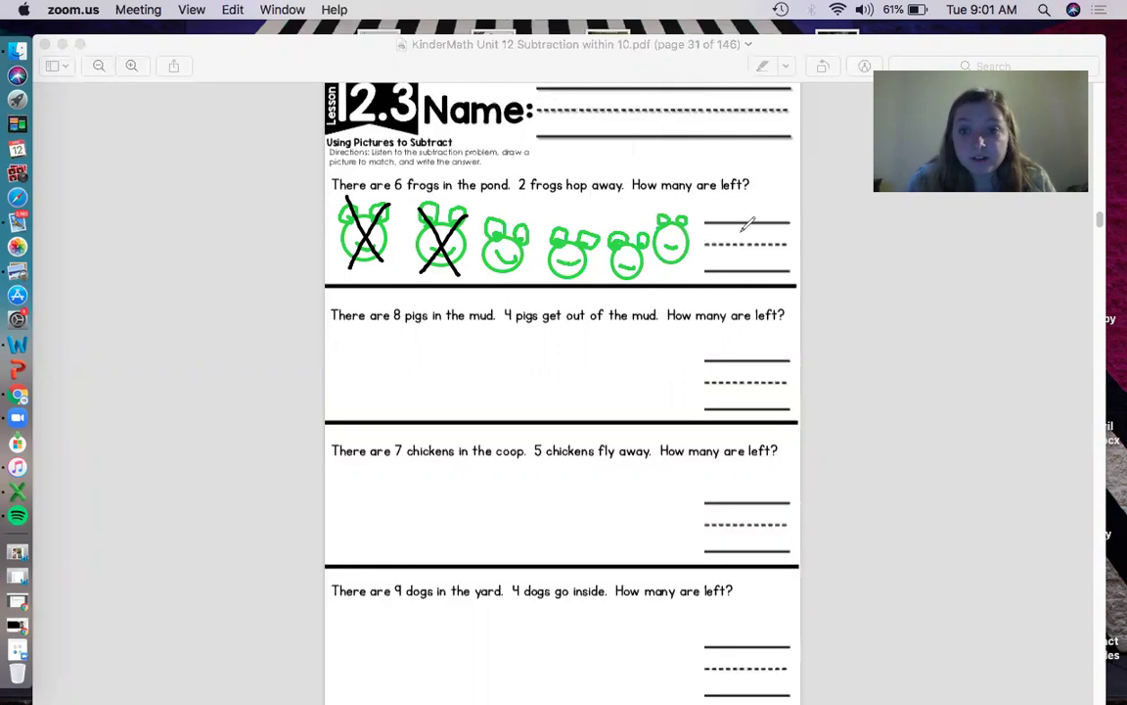
mouse_move(739, 224)
left_mouse_down()
mouse_move(744, 242)
mouse_move(768, 244)
mouse_move(769, 265)
left_mouse_up()
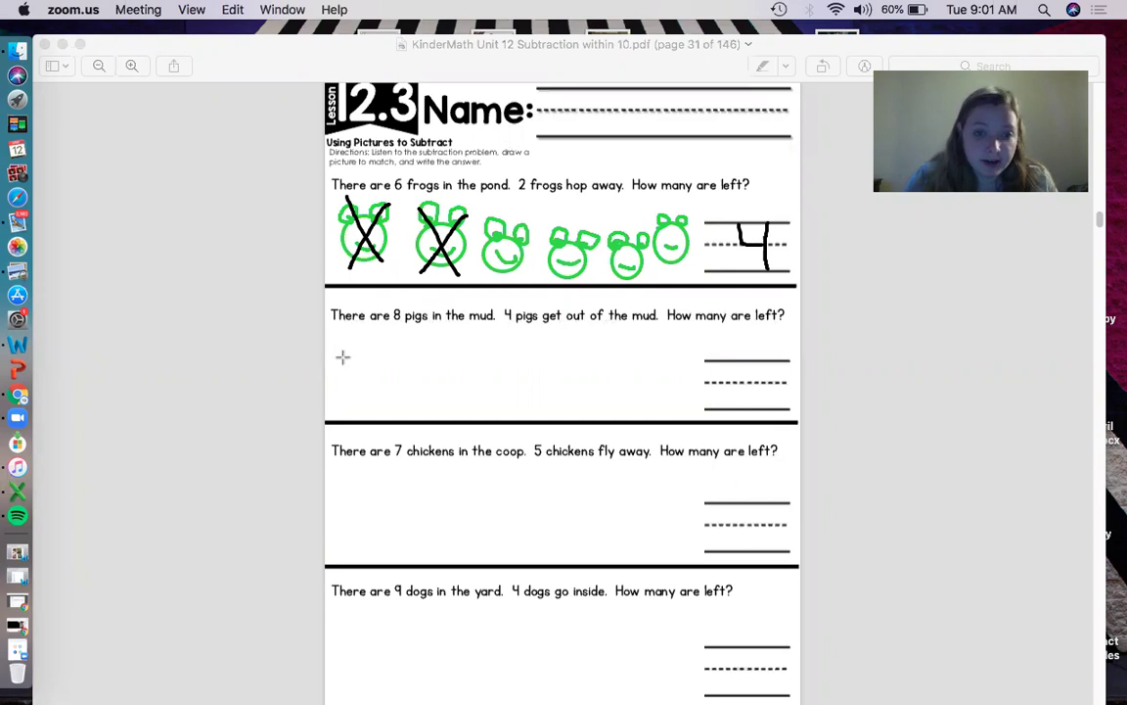
Draw eight pink pig circles under question two, undoing two stray strokes.
mouse_move(342, 359)
left_mouse_down()
mouse_move(367, 393)
mouse_move(443, 399)
left_mouse_up()
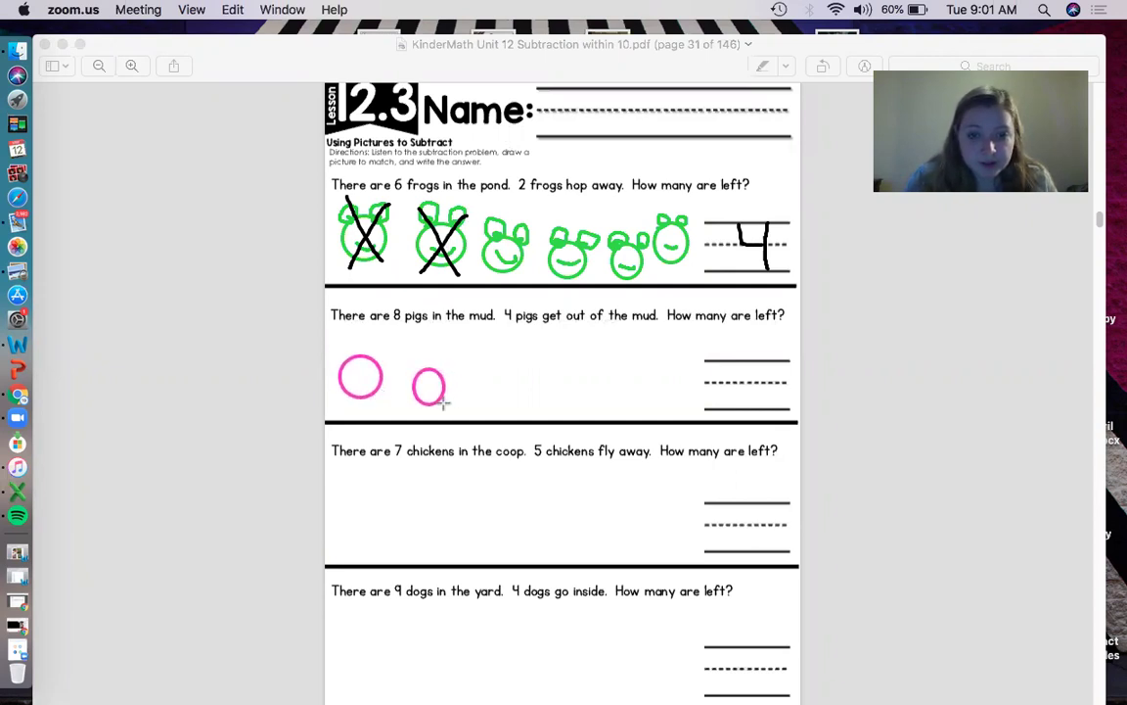
mouse_move(464, 344)
left_mouse_down()
mouse_move(495, 375)
mouse_move(627, 391)
left_mouse_up()
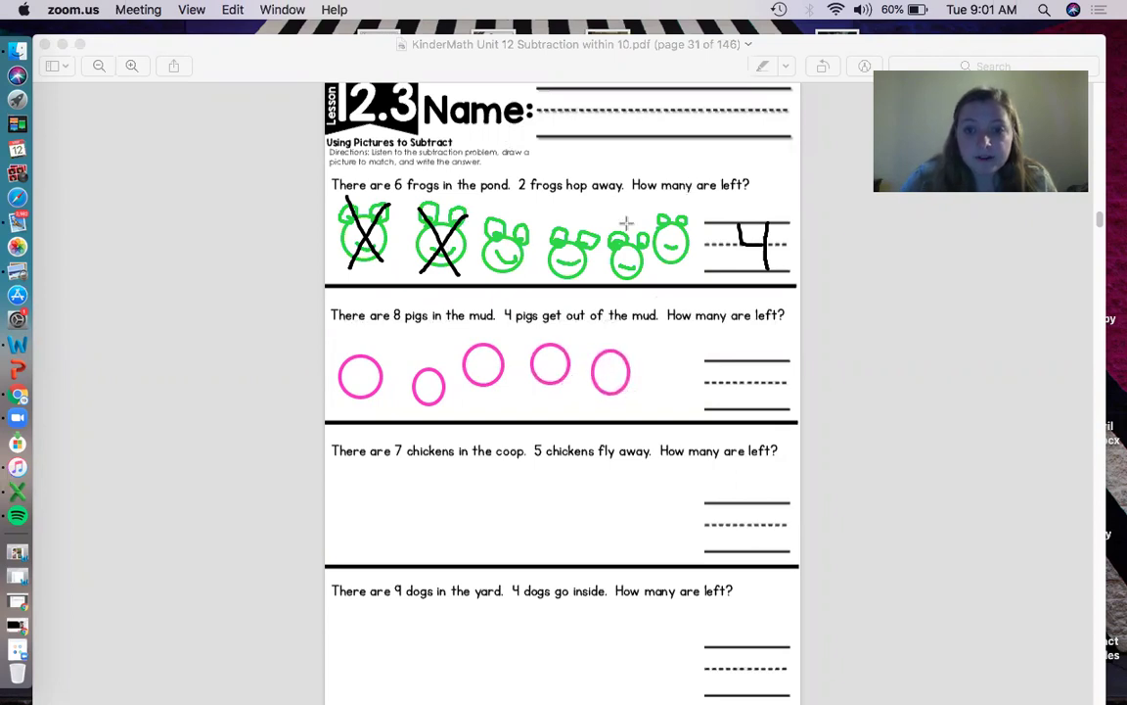
mouse_move(648, 358)
left_mouse_down()
mouse_move(669, 369)
mouse_move(682, 323)
mouse_move(746, 353)
mouse_move(742, 328)
left_mouse_up()
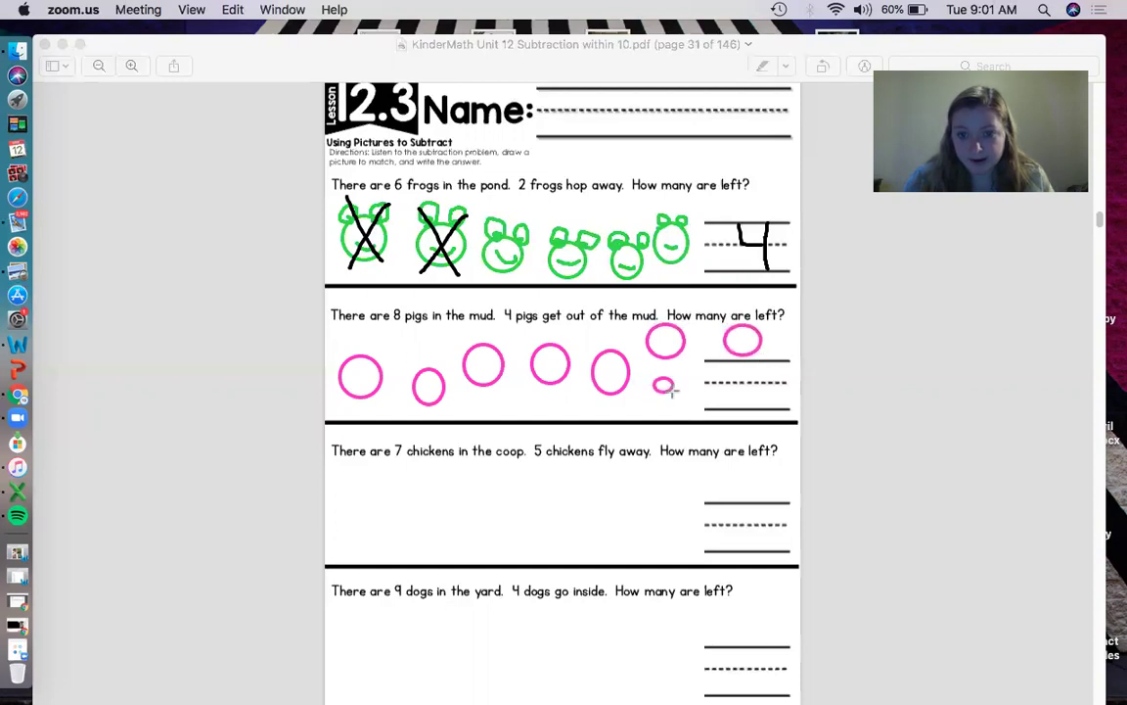
mouse_move(656, 380)
left_mouse_down()
mouse_move(619, 354)
mouse_move(655, 396)
left_mouse_up()
key("super+z")
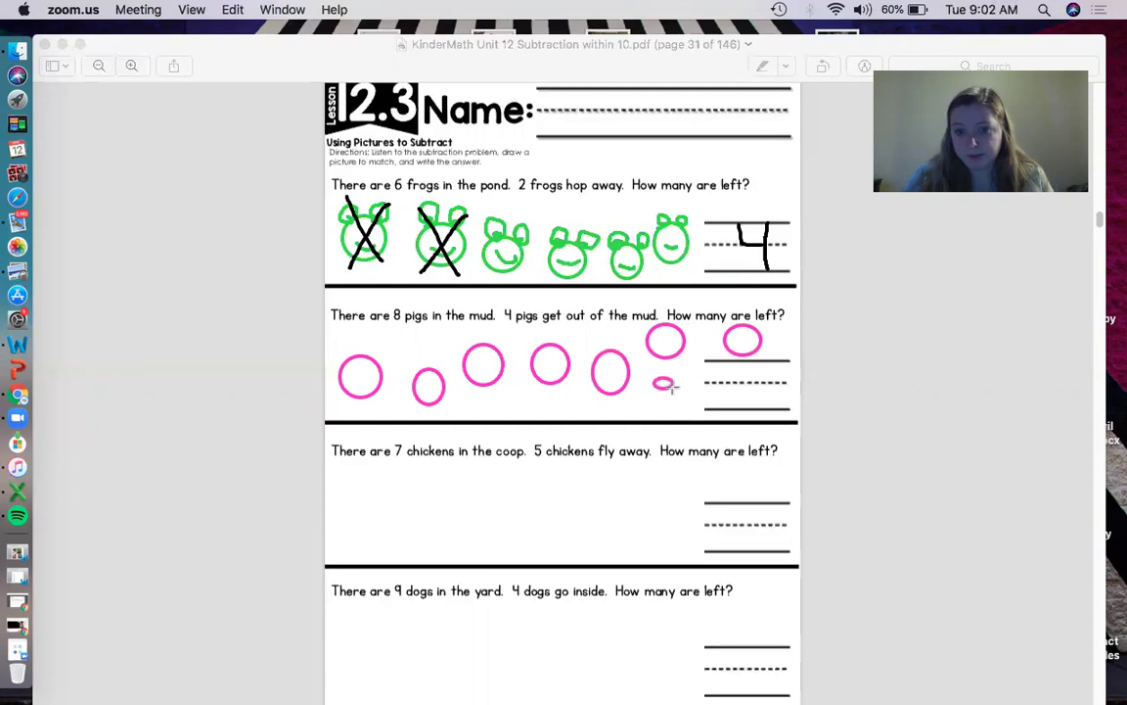
mouse_move(455, 329)
left_mouse_down()
mouse_move(69, 98)
mouse_move(230, 294)
mouse_move(533, 294)
mouse_move(689, 414)
left_mouse_up()
key("super+z")
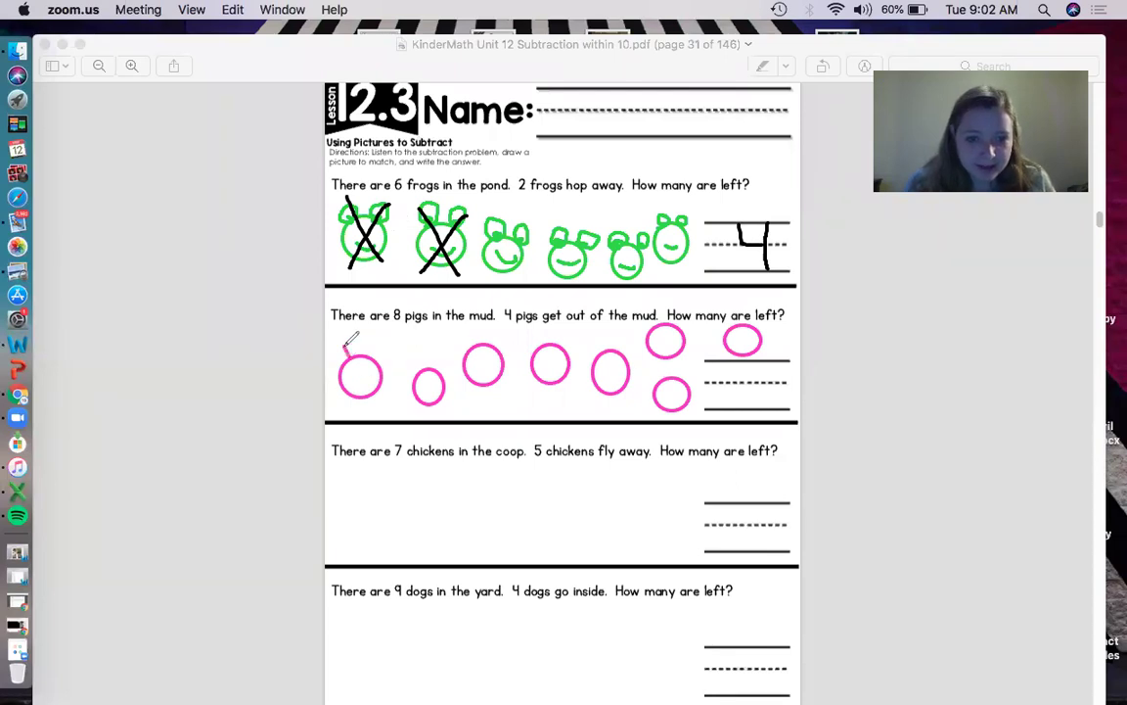
Add pointed ears, a snout and an eye to the first four pink pig circles.
mouse_move(340, 365)
left_mouse_down()
mouse_move(346, 348)
mouse_move(352, 359)
mouse_move(380, 346)
mouse_move(381, 362)
mouse_move(353, 382)
mouse_move(361, 388)
left_mouse_up()
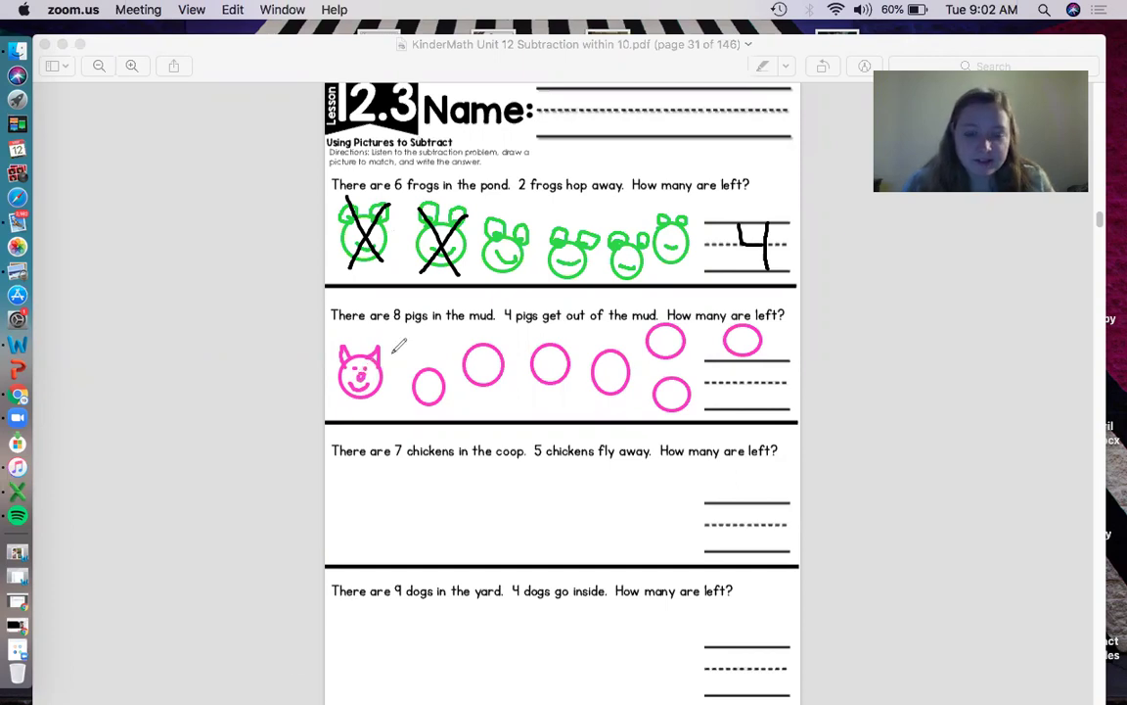
mouse_move(415, 374)
left_mouse_down()
mouse_move(419, 356)
mouse_move(425, 372)
mouse_move(449, 358)
mouse_move(445, 376)
left_mouse_up()
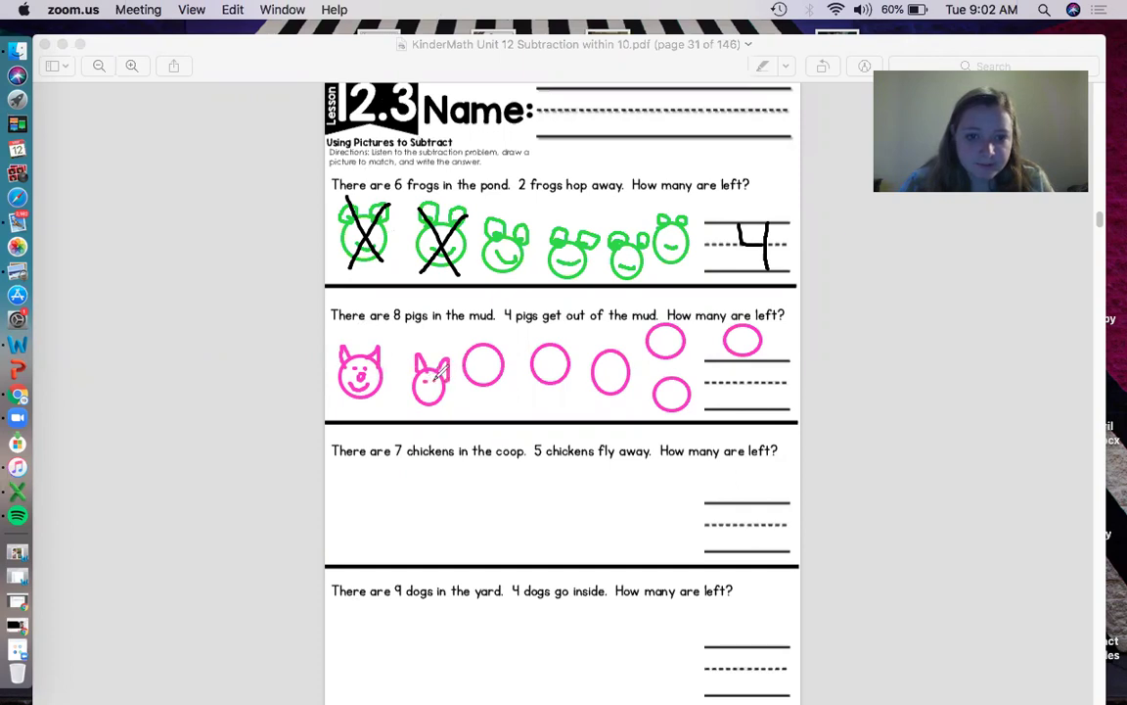
mouse_move(436, 384)
left_mouse_down()
mouse_move(428, 395)
mouse_move(436, 386)
left_mouse_up()
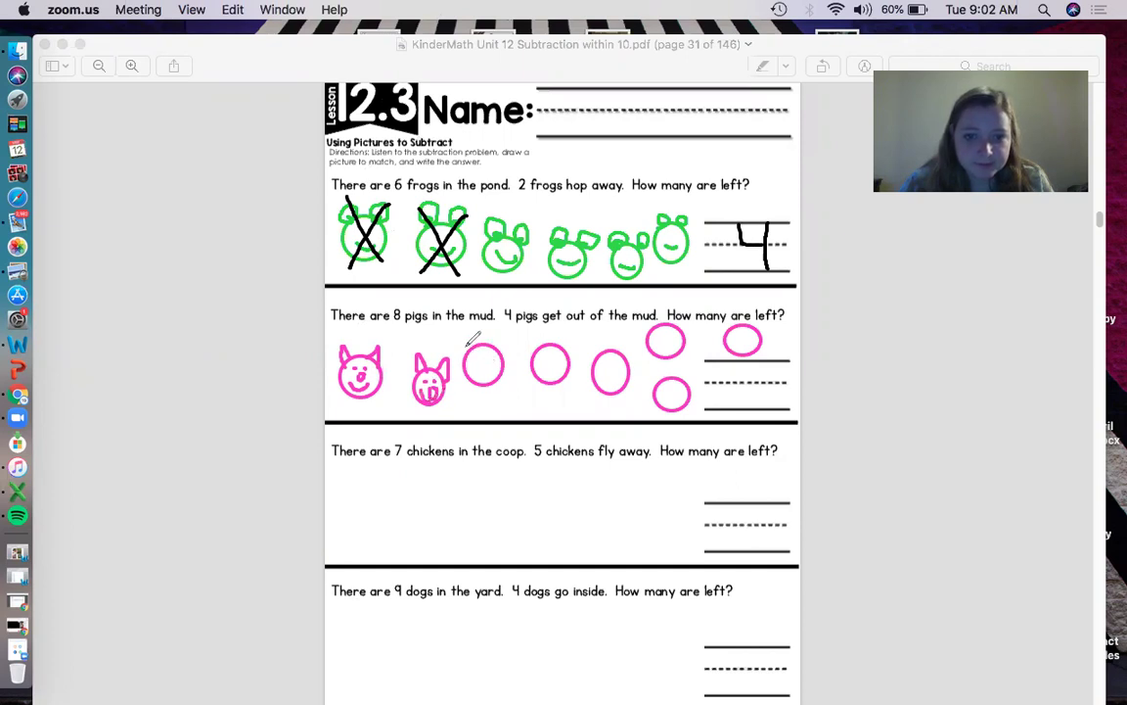
mouse_move(469, 346)
left_mouse_down()
mouse_move(475, 330)
mouse_move(486, 344)
mouse_move(497, 330)
mouse_move(502, 347)
mouse_move(484, 367)
left_mouse_up()
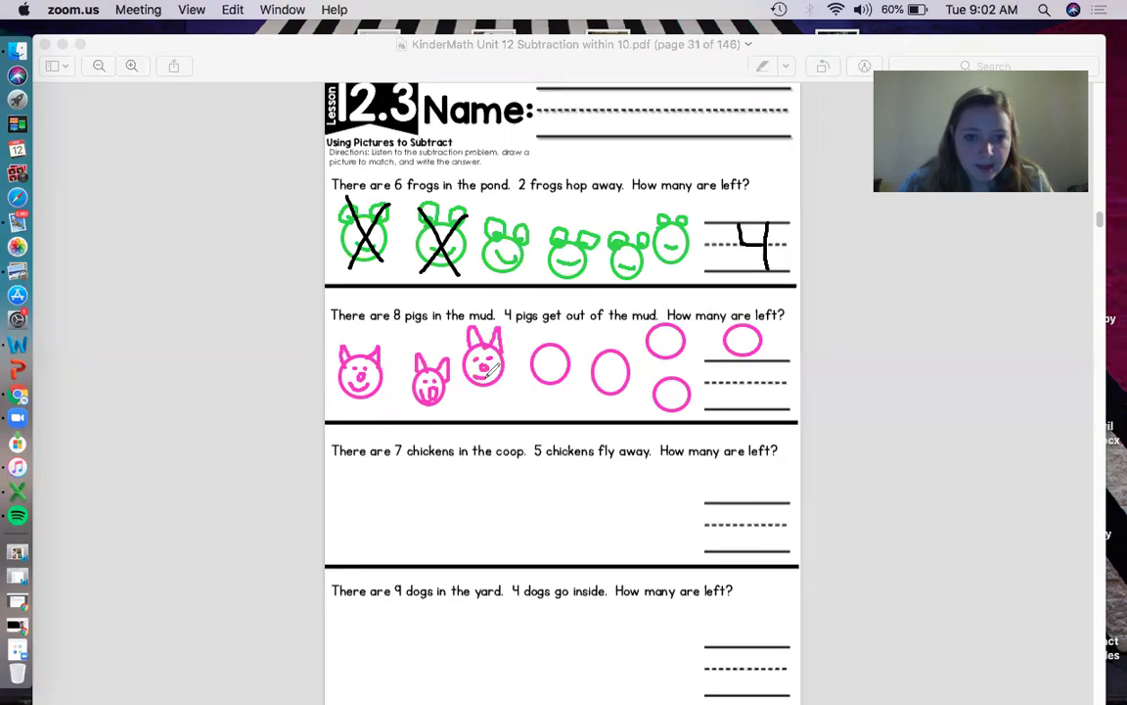
left_click_drag(534, 350, 546, 349)
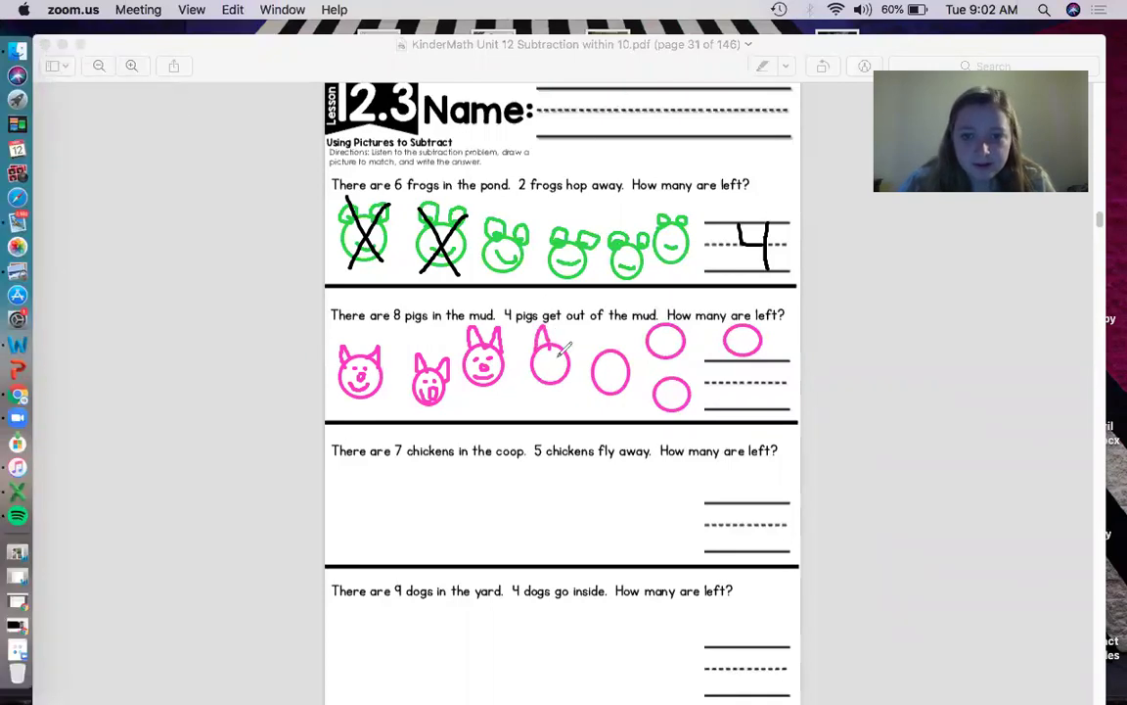
mouse_move(564, 335)
left_mouse_down()
mouse_move(573, 330)
mouse_move(566, 360)
left_mouse_up()
left_click(553, 363)
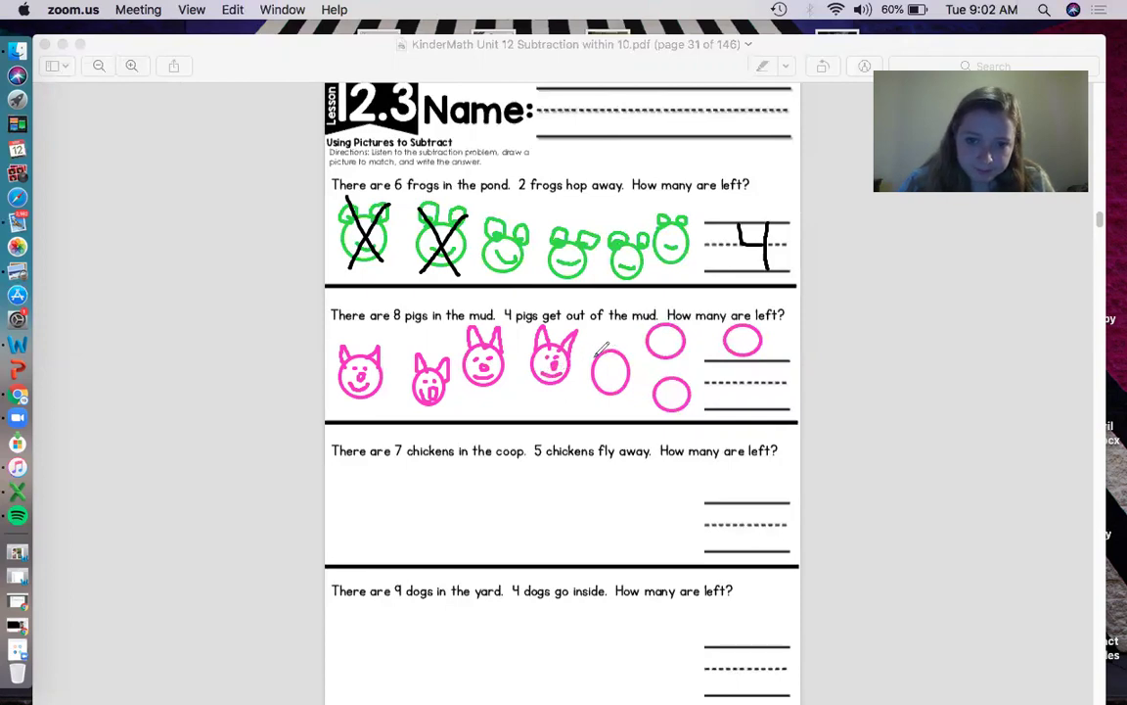
Give the fifth through eighth pig circles ears, eyes and face features.
mouse_move(595, 357)
left_mouse_down()
mouse_move(597, 332)
mouse_move(613, 348)
mouse_move(629, 333)
mouse_move(633, 353)
mouse_move(604, 360)
left_mouse_up()
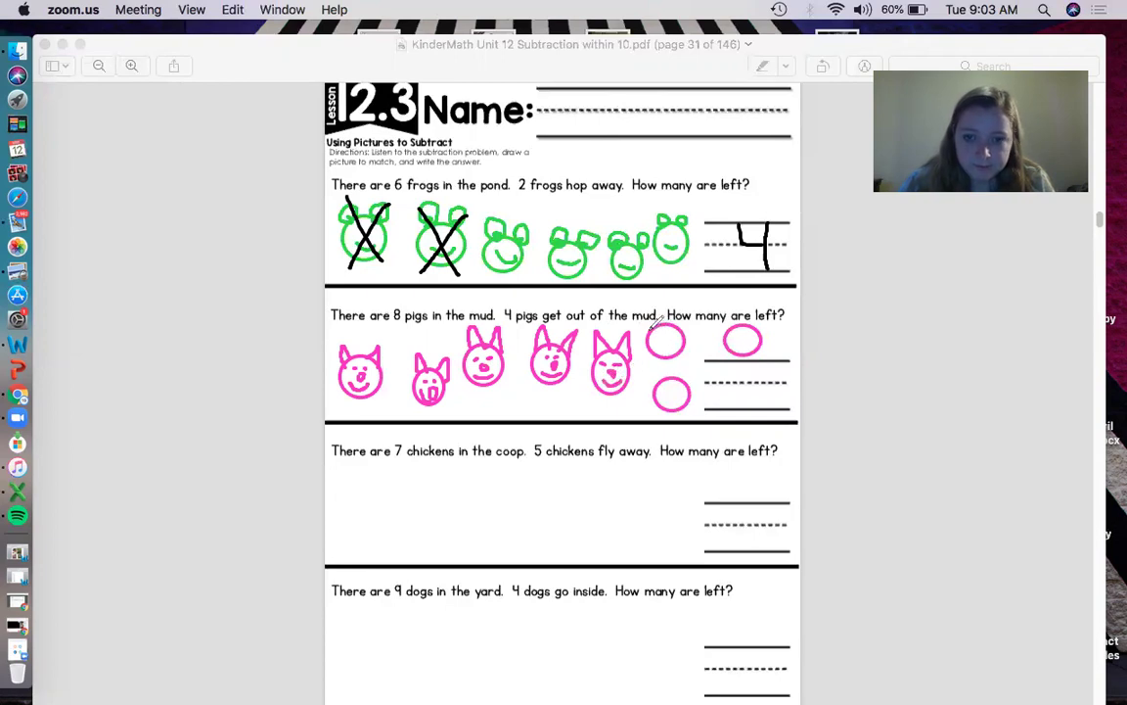
mouse_move(644, 325)
left_mouse_down()
mouse_move(647, 299)
mouse_move(655, 323)
mouse_move(678, 305)
mouse_move(685, 327)
left_mouse_up()
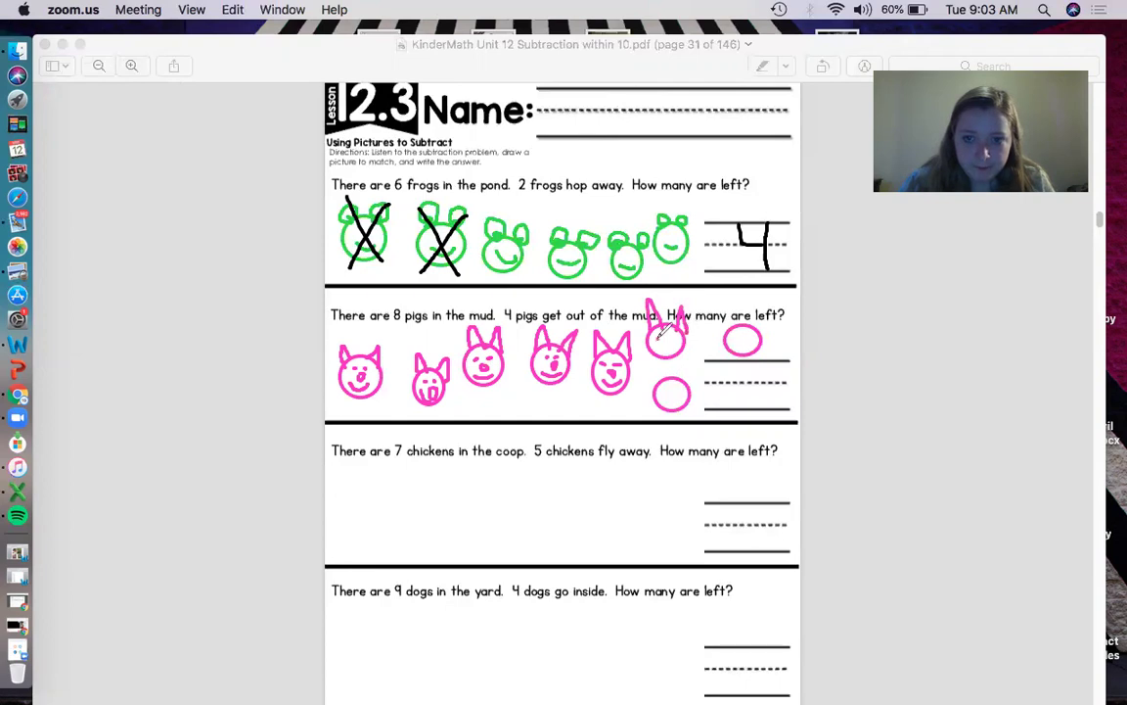
left_click(660, 335)
left_click(672, 335)
left_click(665, 339)
left_click_drag(659, 342, 675, 343)
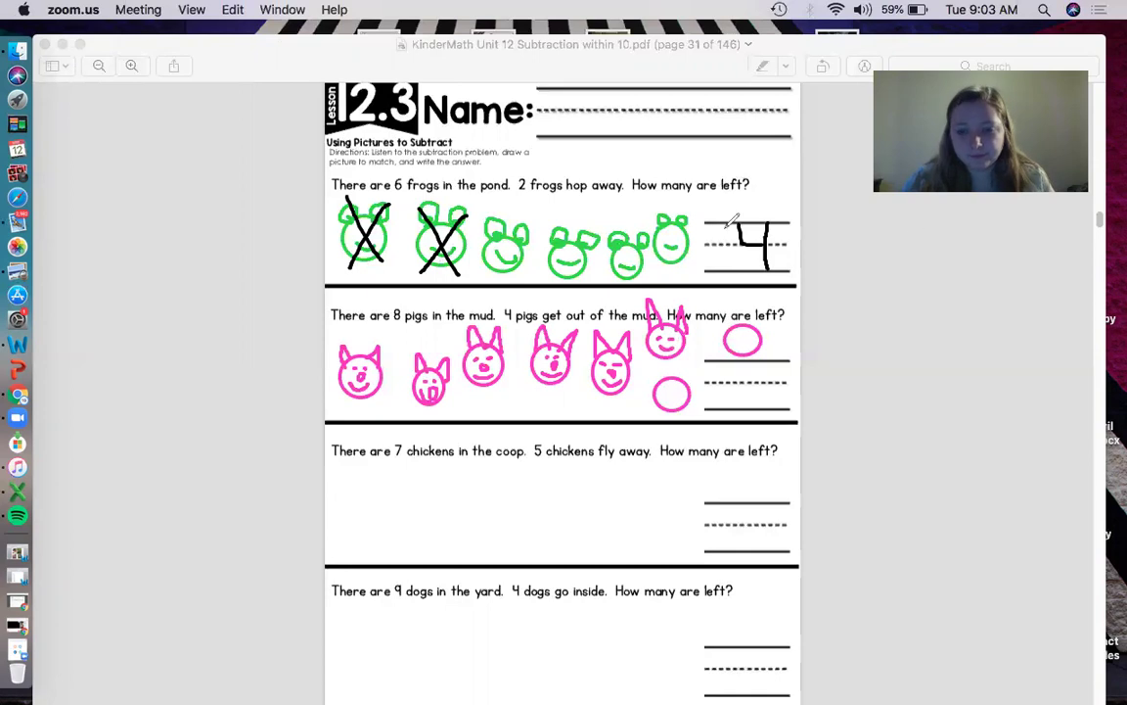
mouse_move(735, 321)
left_mouse_down()
mouse_move(739, 307)
mouse_move(741, 323)
mouse_move(768, 321)
left_mouse_up()
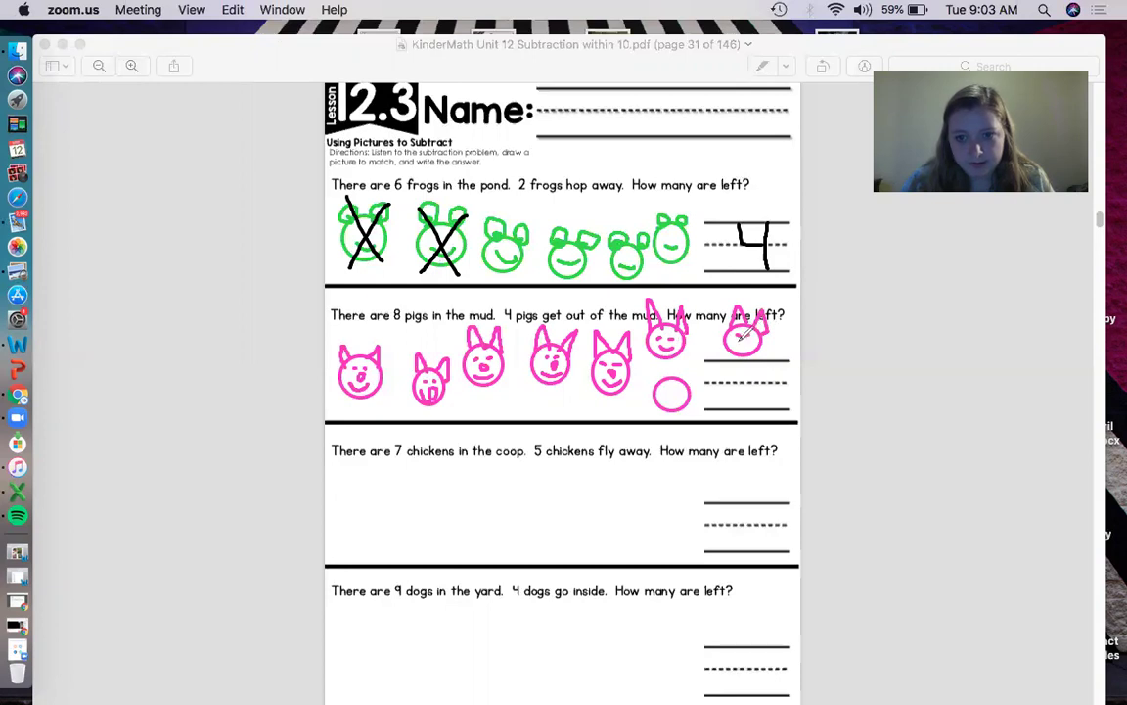
left_click(741, 339)
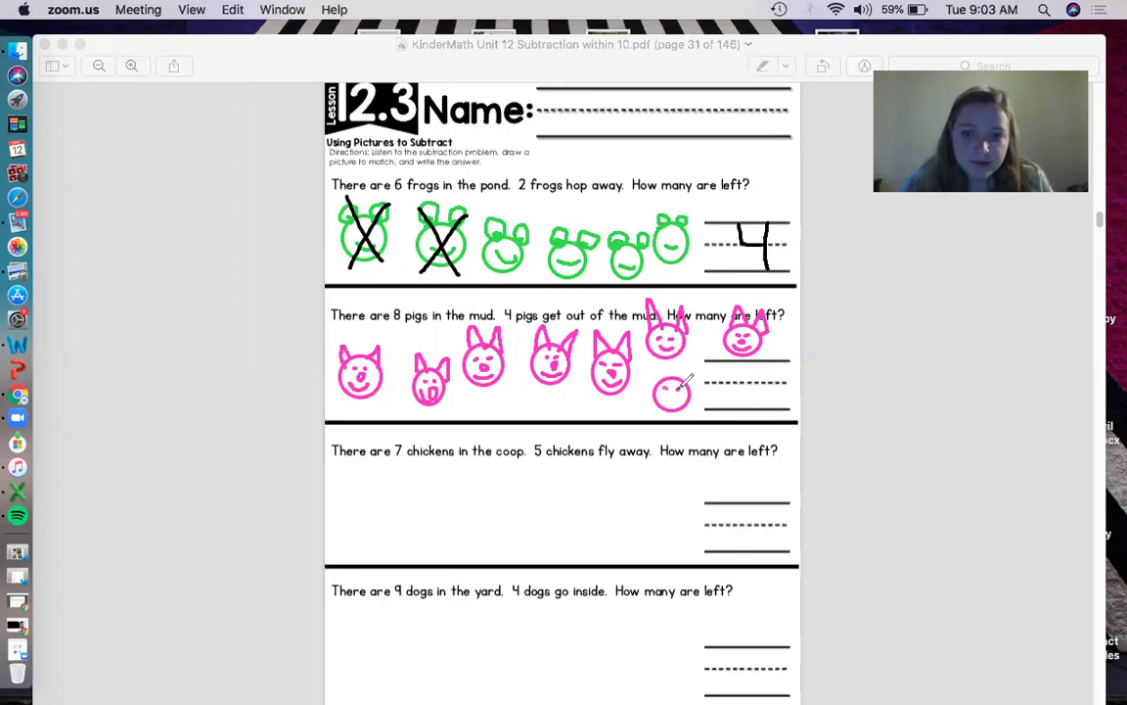
left_click_drag(677, 385, 674, 392)
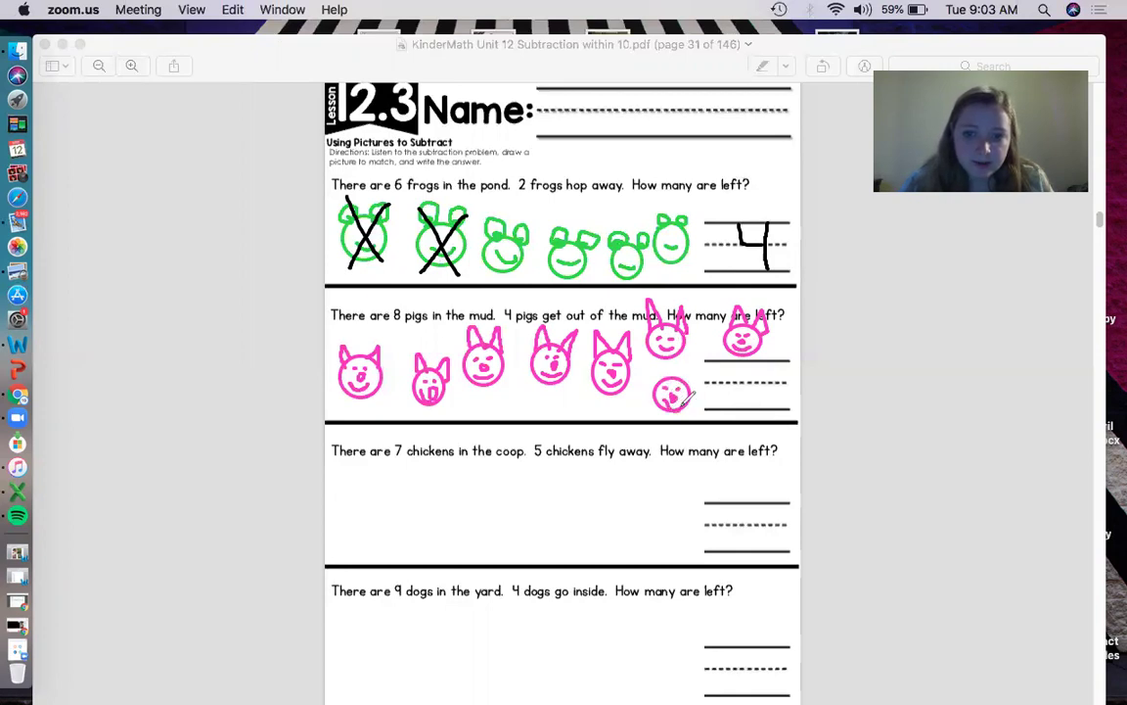
left_click_drag(664, 379, 677, 379)
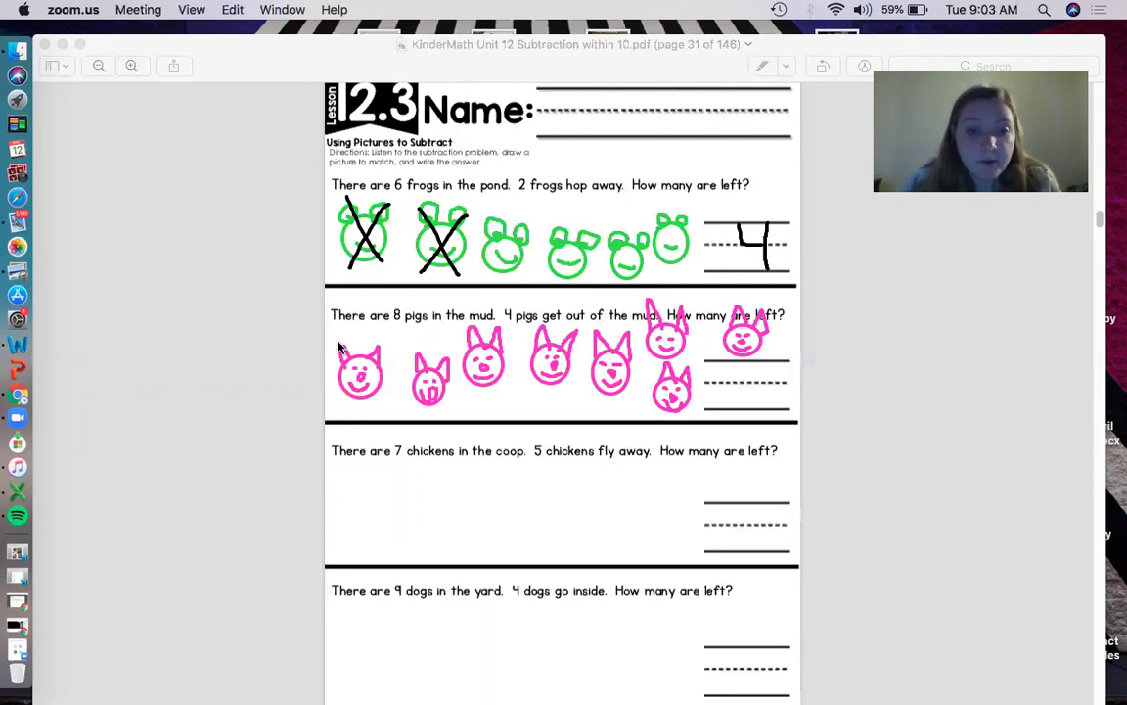
Cross out the first four pigs with X marks and write 4 as the pigs' answer.
left_click_drag(338, 341, 380, 400)
mouse_move(390, 345)
left_mouse_down()
mouse_move(340, 399)
mouse_move(443, 405)
left_mouse_up()
left_click_drag(450, 354, 413, 410)
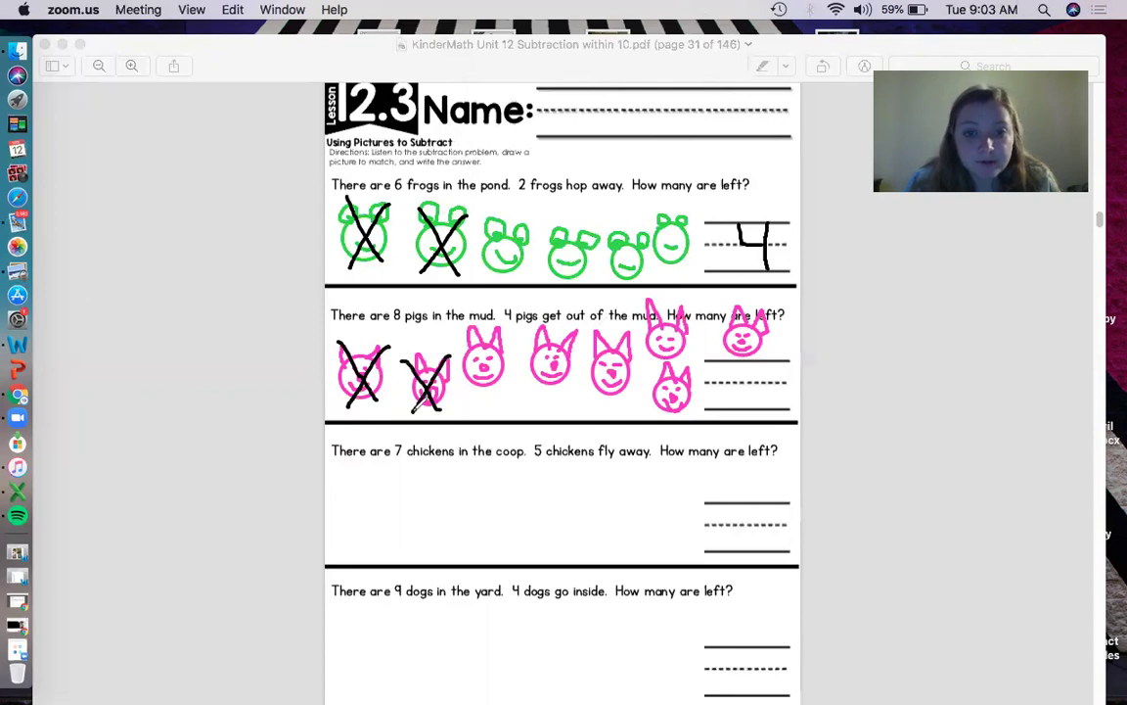
left_click_drag(468, 337, 498, 377)
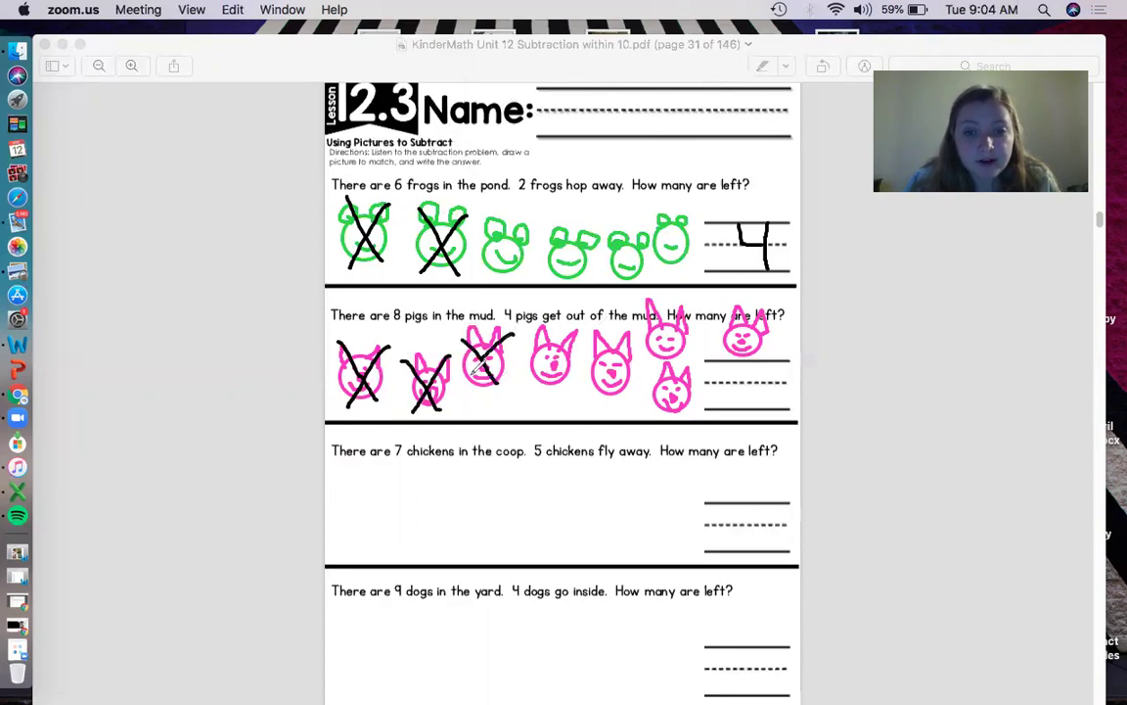
left_click_drag(514, 335, 464, 393)
left_click_drag(535, 335, 568, 381)
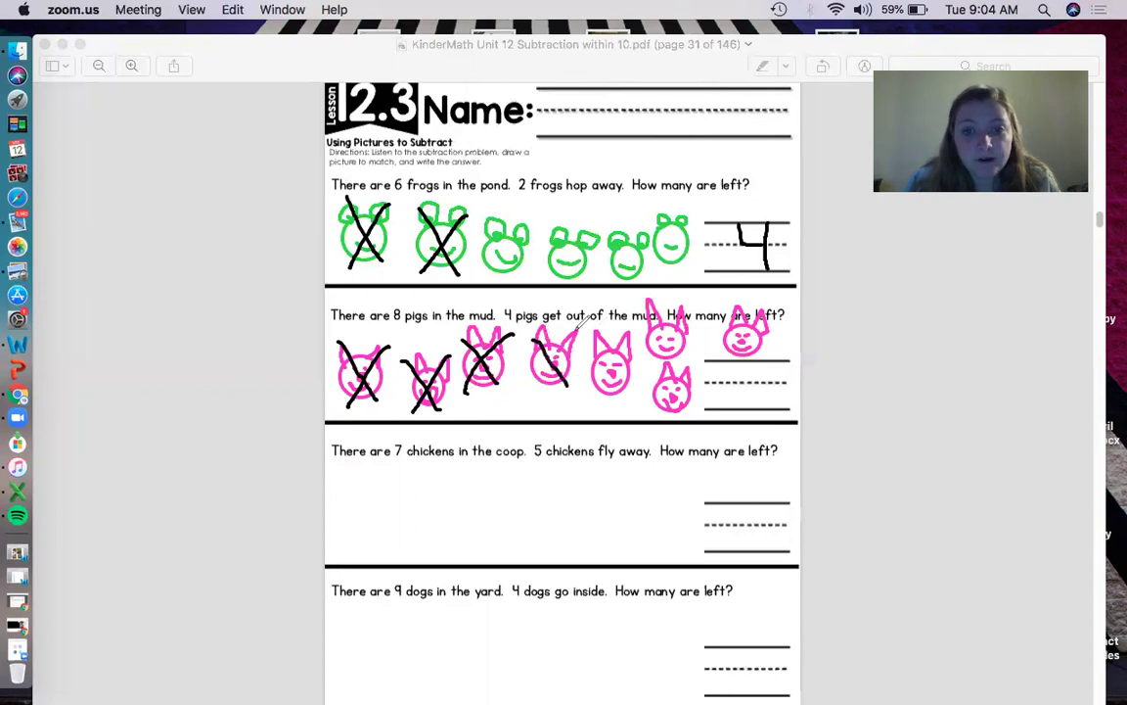
left_click_drag(576, 331, 537, 384)
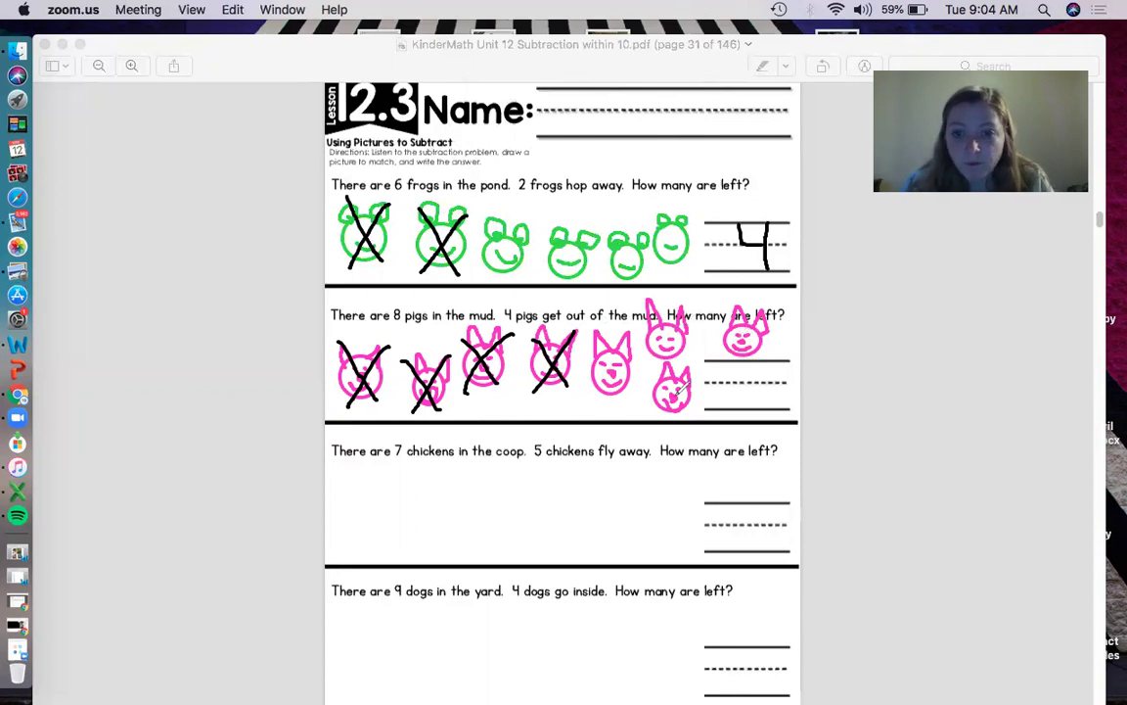
mouse_move(731, 363)
left_mouse_down()
mouse_move(732, 380)
mouse_move(753, 388)
mouse_move(760, 376)
mouse_move(757, 409)
left_mouse_up()
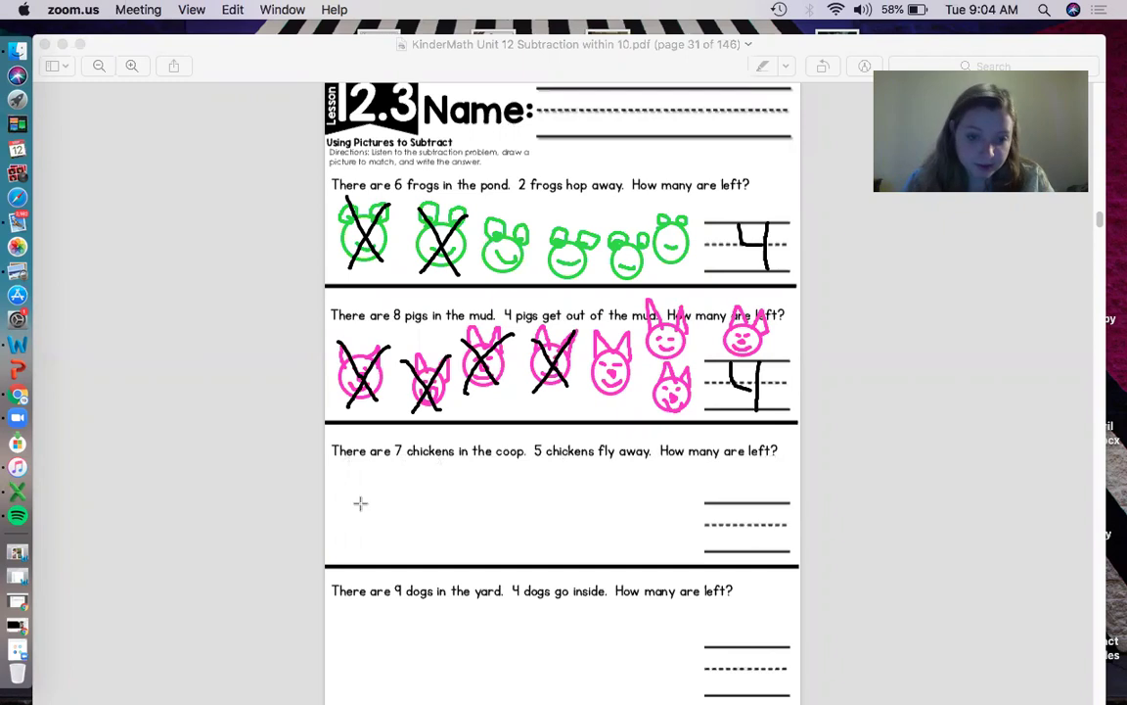
Draw the yellow chicken body circles in the chicken problem's empty space.
mouse_move(368, 485)
left_mouse_down()
mouse_move(367, 511)
mouse_move(372, 485)
mouse_move(446, 495)
mouse_move(466, 533)
left_mouse_up()
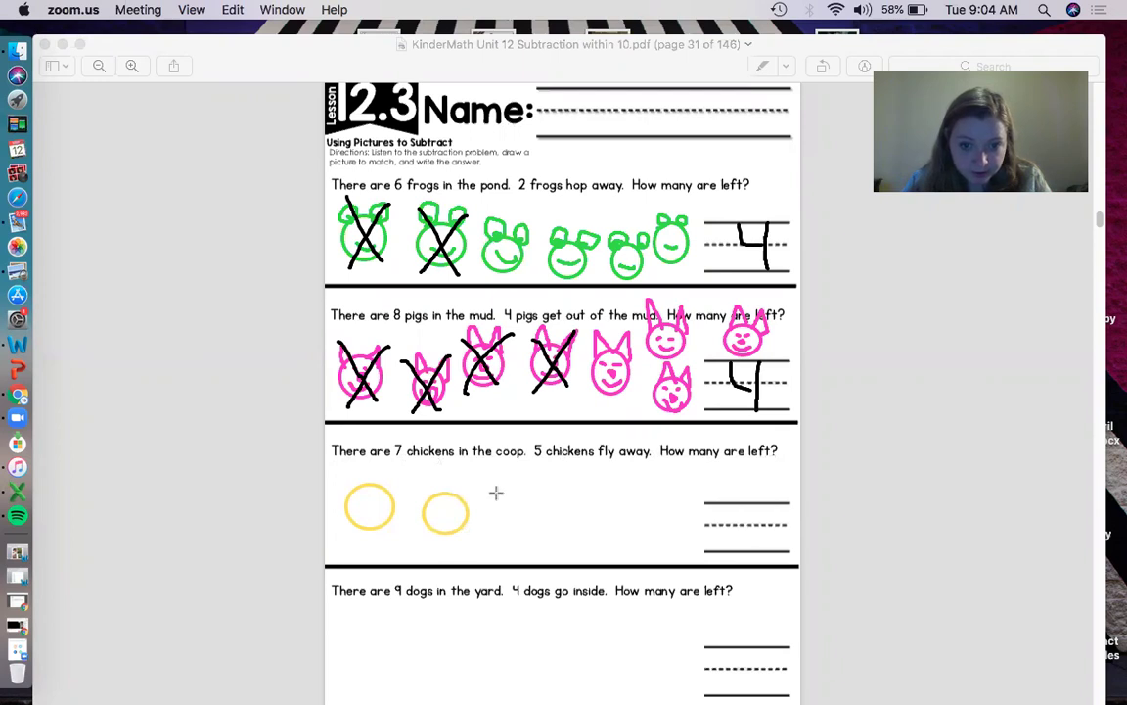
mouse_move(508, 495)
left_mouse_down()
mouse_move(514, 518)
mouse_move(541, 536)
mouse_move(611, 532)
mouse_move(621, 546)
mouse_move(587, 504)
mouse_move(684, 558)
left_mouse_up()
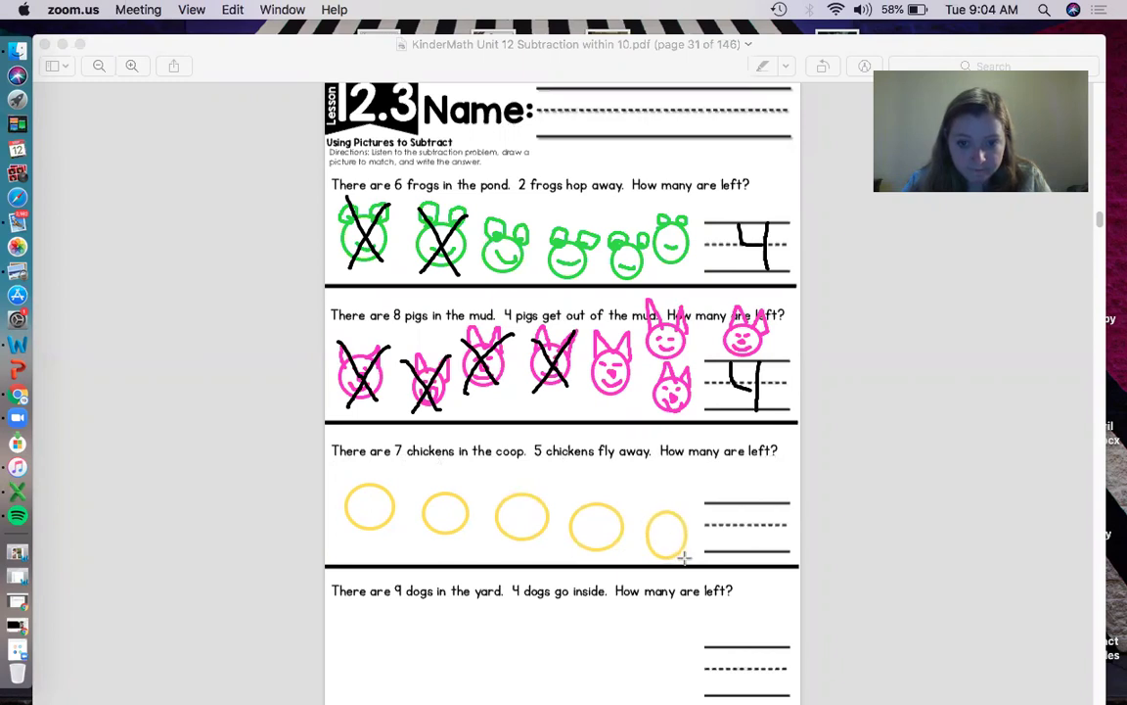
mouse_move(587, 470)
left_mouse_down()
mouse_move(618, 472)
mouse_move(629, 491)
mouse_move(588, 477)
mouse_move(659, 470)
mouse_move(700, 492)
mouse_move(695, 499)
left_mouse_up()
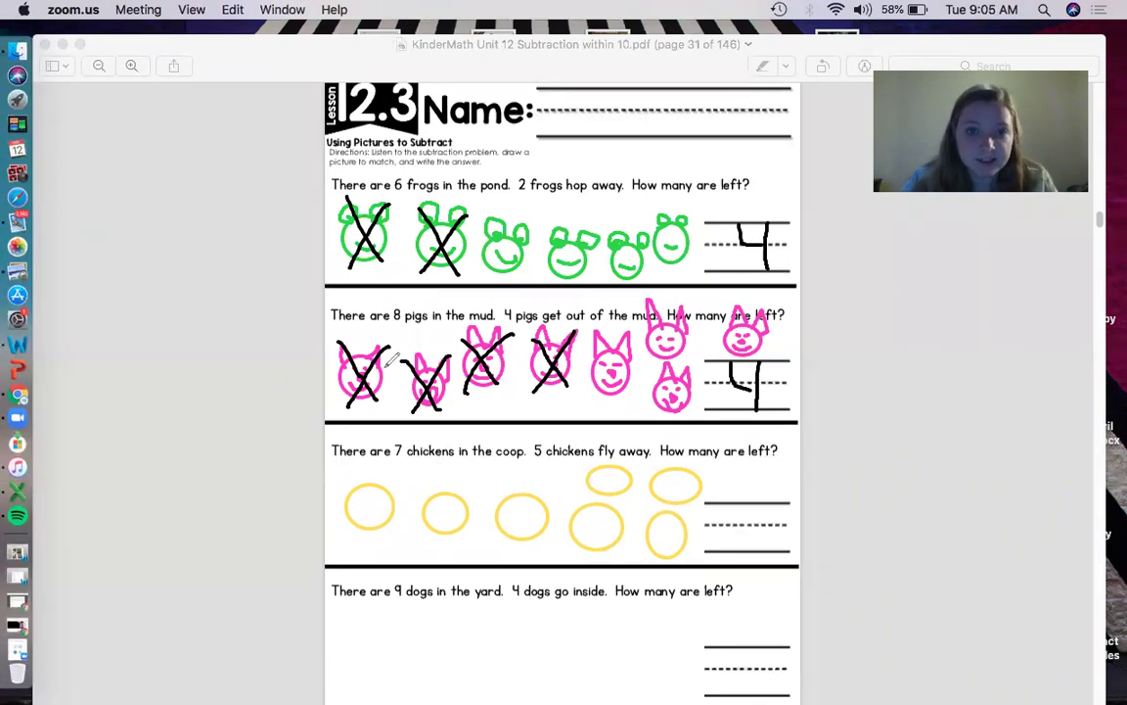
Add a beak to each of the seven chickens and eyes to the first two.
left_click_drag(344, 493, 344, 507)
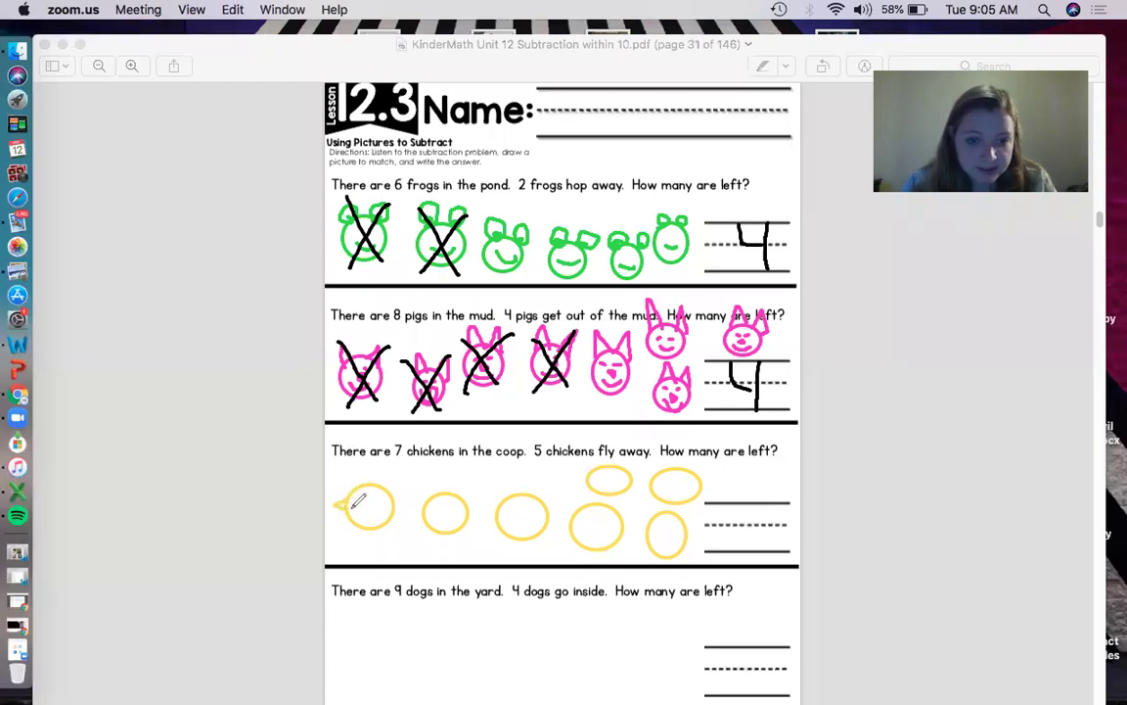
left_click(359, 494)
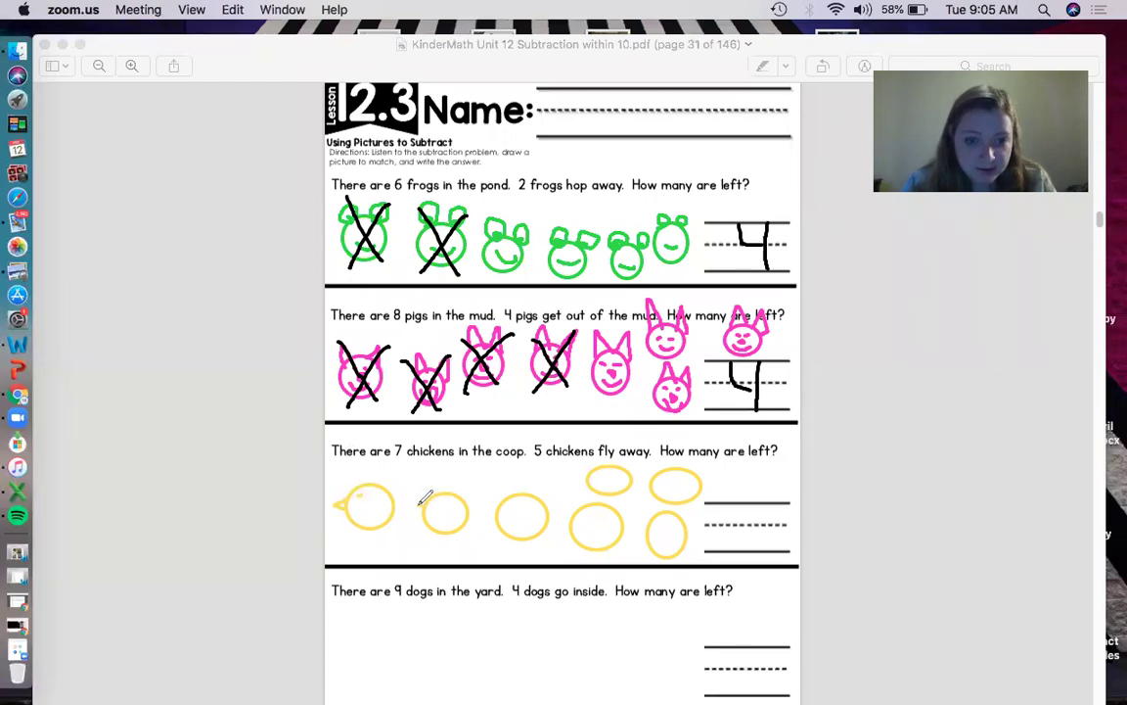
left_click_drag(419, 502, 420, 513)
left_click(439, 501)
mouse_move(497, 511)
left_mouse_down()
mouse_move(476, 519)
mouse_move(498, 524)
left_mouse_up()
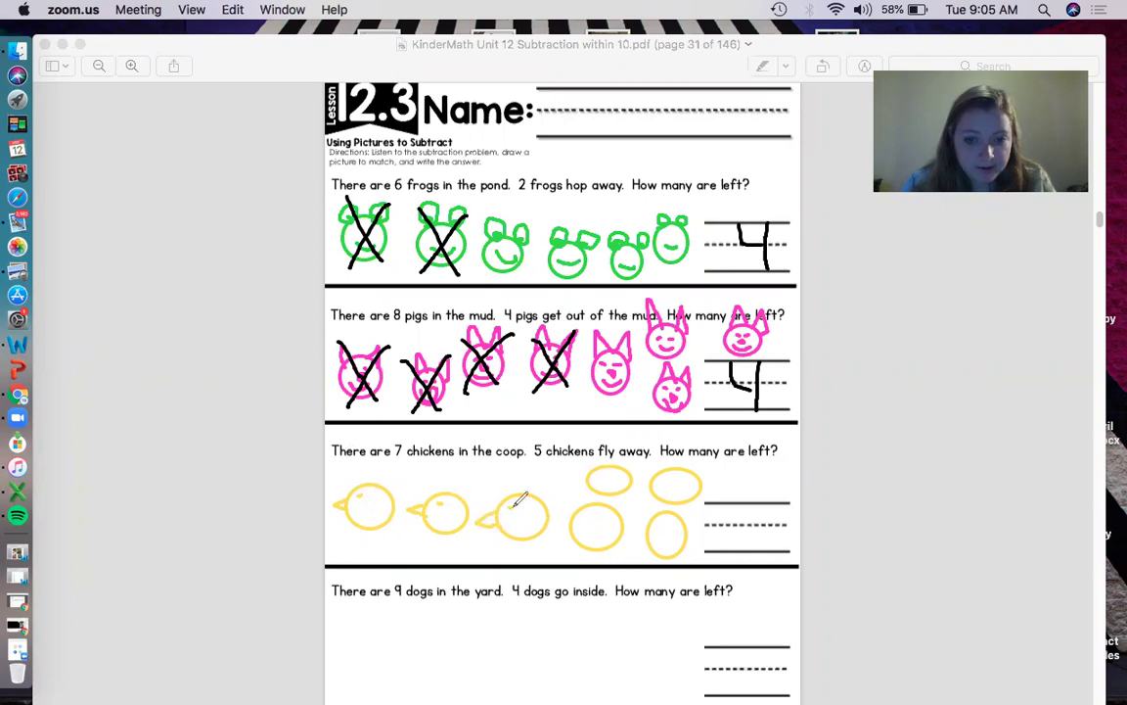
mouse_move(593, 473)
left_mouse_down()
mouse_move(577, 476)
mouse_move(591, 489)
left_mouse_up()
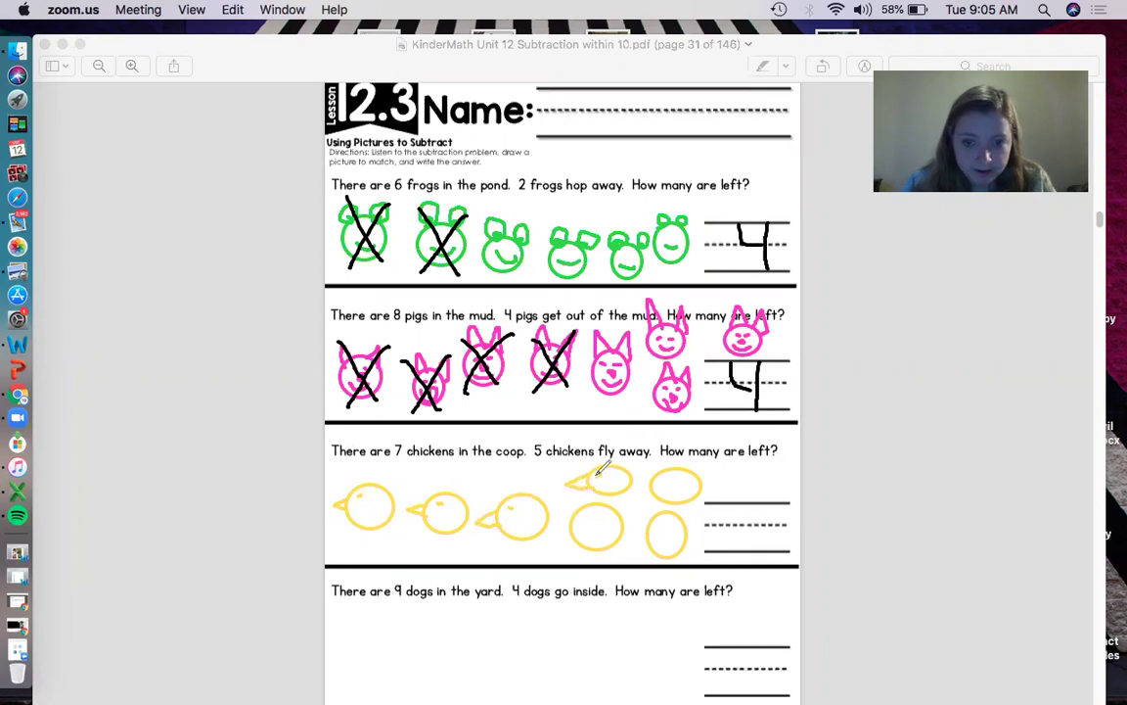
left_click_drag(582, 525, 572, 526)
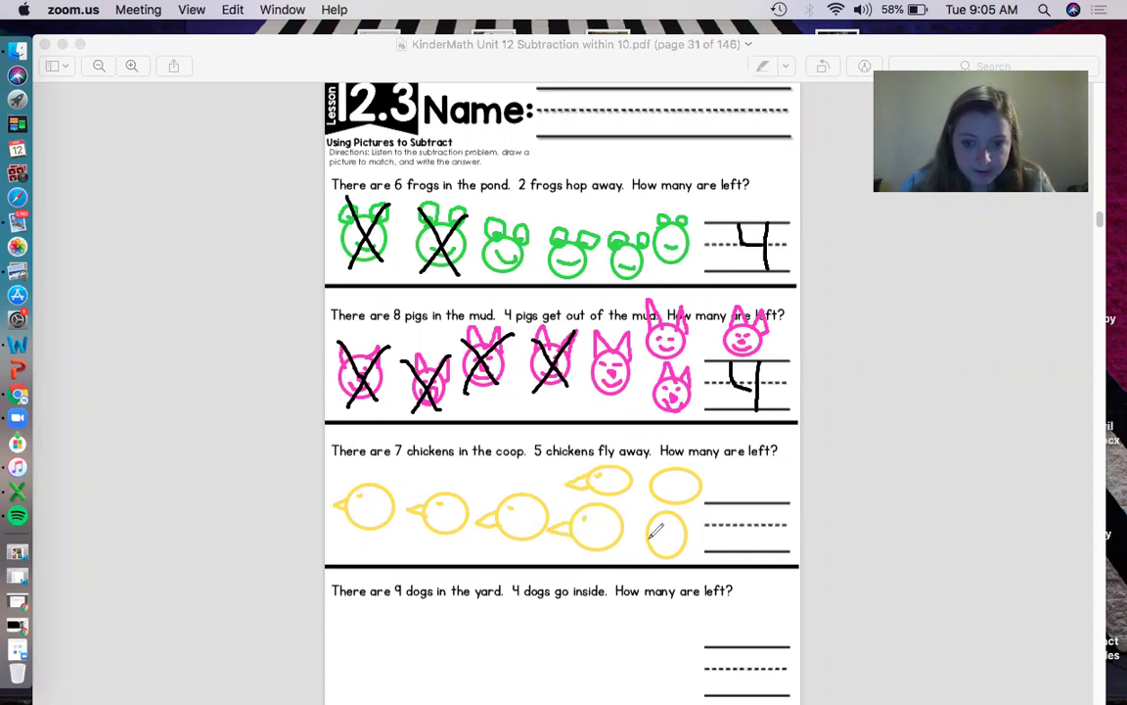
mouse_move(652, 528)
left_mouse_down()
mouse_move(627, 544)
mouse_move(650, 551)
left_mouse_up()
mouse_move(661, 472)
left_mouse_down()
mouse_move(644, 480)
mouse_move(656, 497)
left_mouse_up()
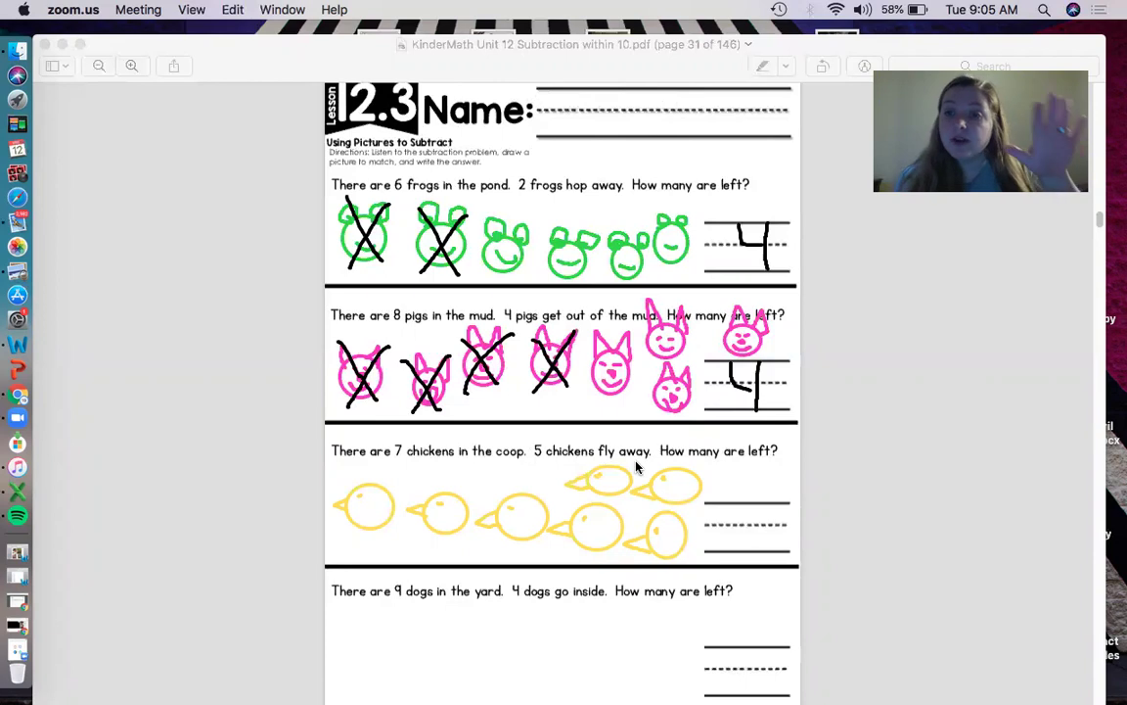
Cross out five chickens with black X marks and write 2 as the chickens' answer.
left_click_drag(354, 480, 394, 536)
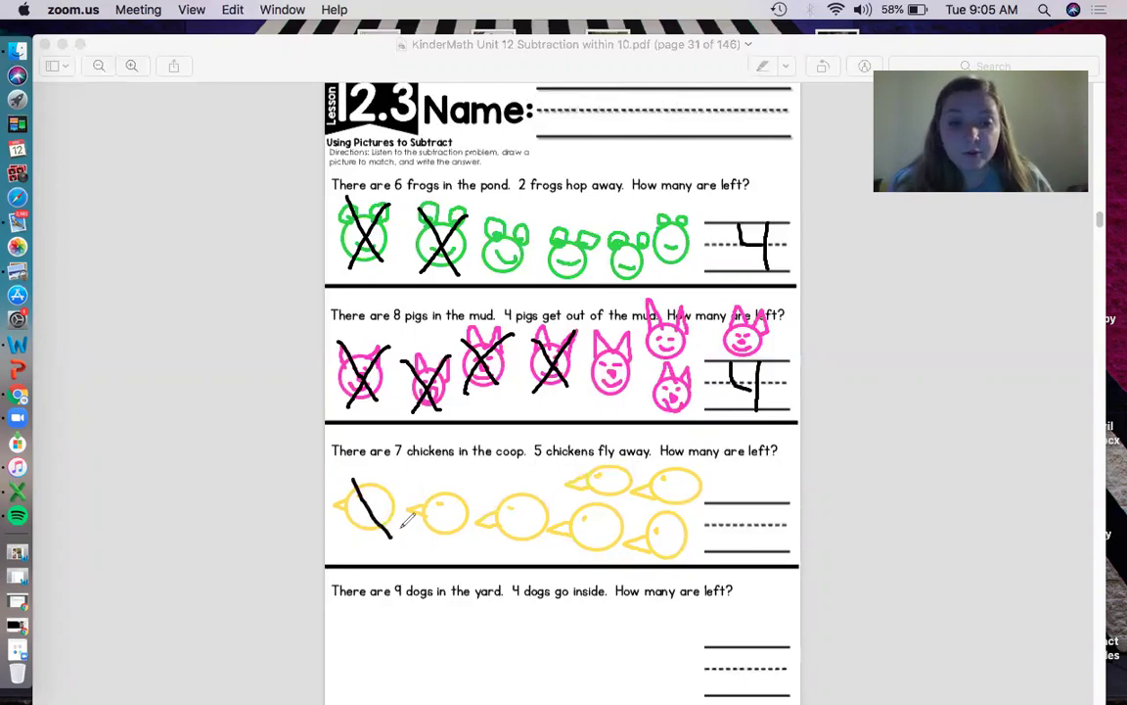
left_click_drag(398, 478, 349, 537)
left_click_drag(436, 488, 460, 541)
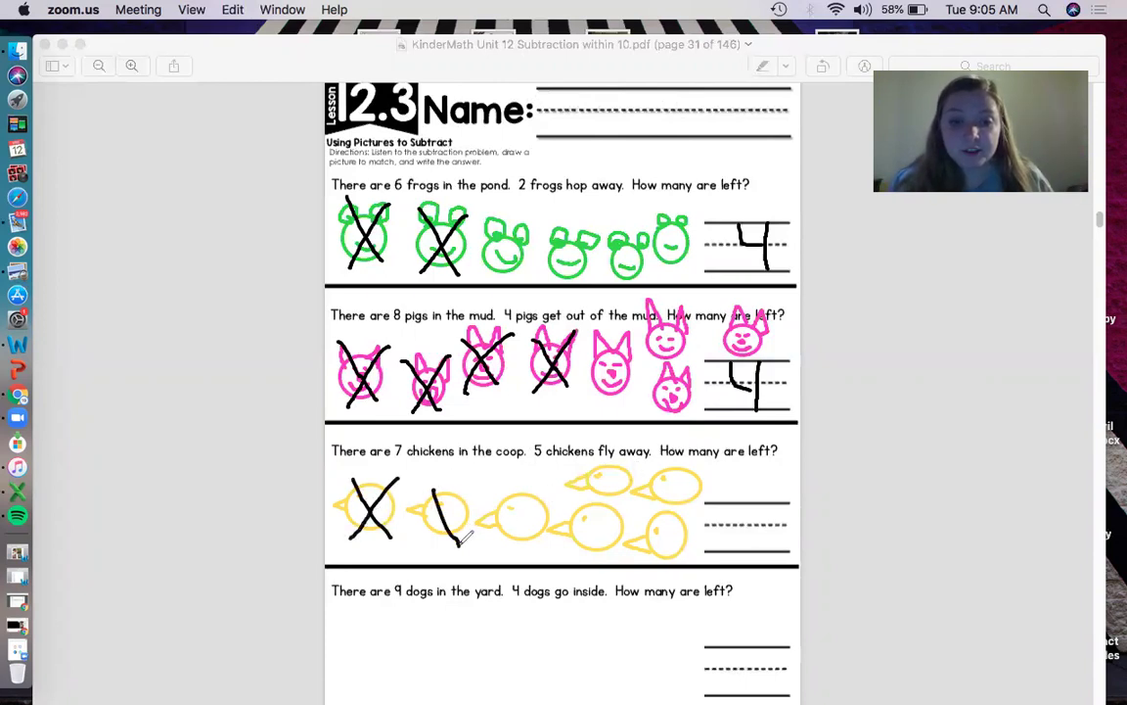
left_click_drag(477, 487, 428, 545)
left_click_drag(509, 486, 533, 585)
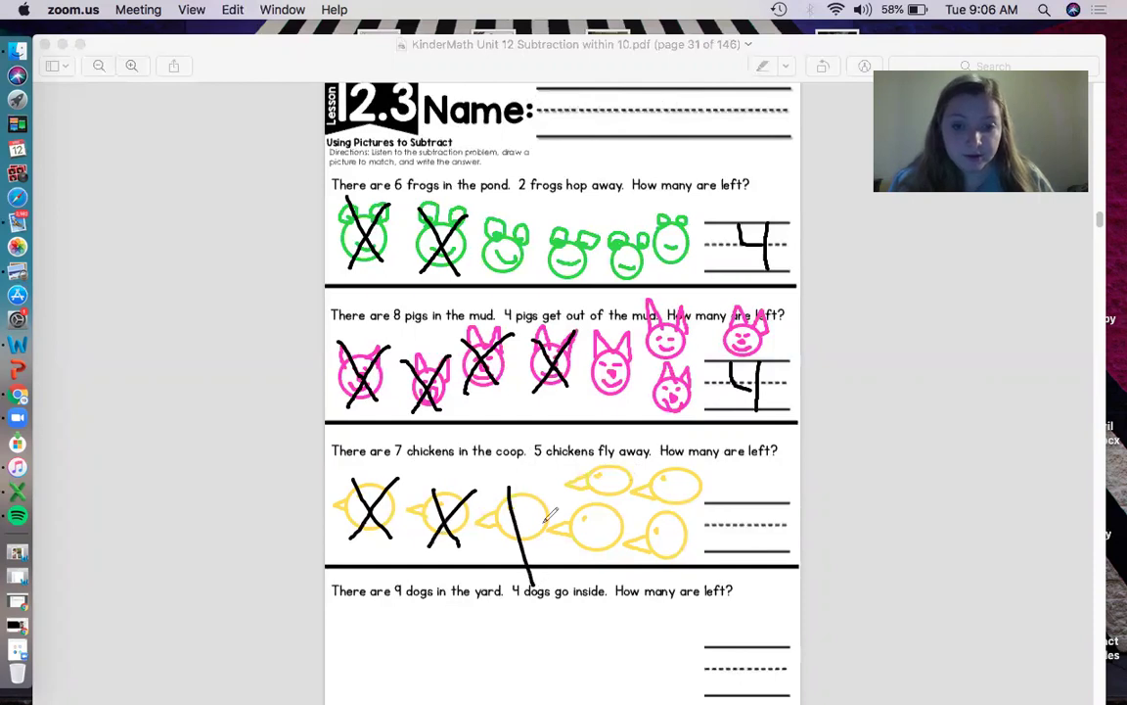
mouse_move(550, 504)
left_mouse_down()
mouse_move(490, 550)
mouse_move(597, 530)
mouse_move(621, 546)
mouse_move(568, 550)
left_mouse_up()
left_click_drag(641, 519, 669, 556)
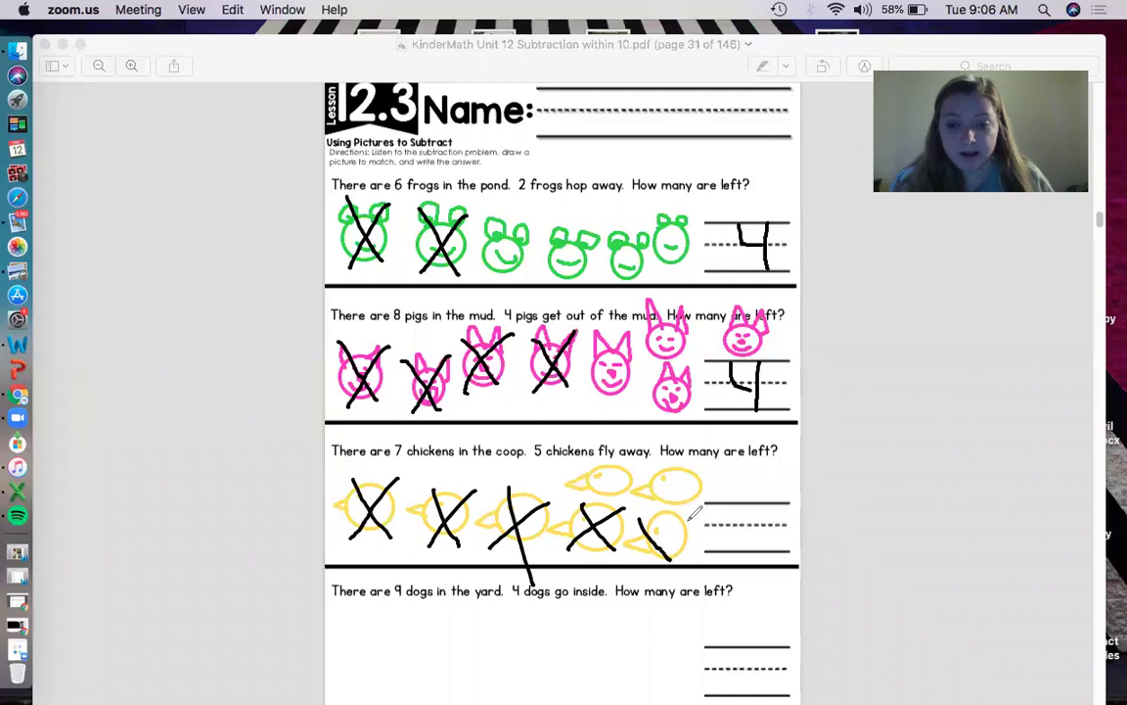
left_click_drag(683, 511, 653, 550)
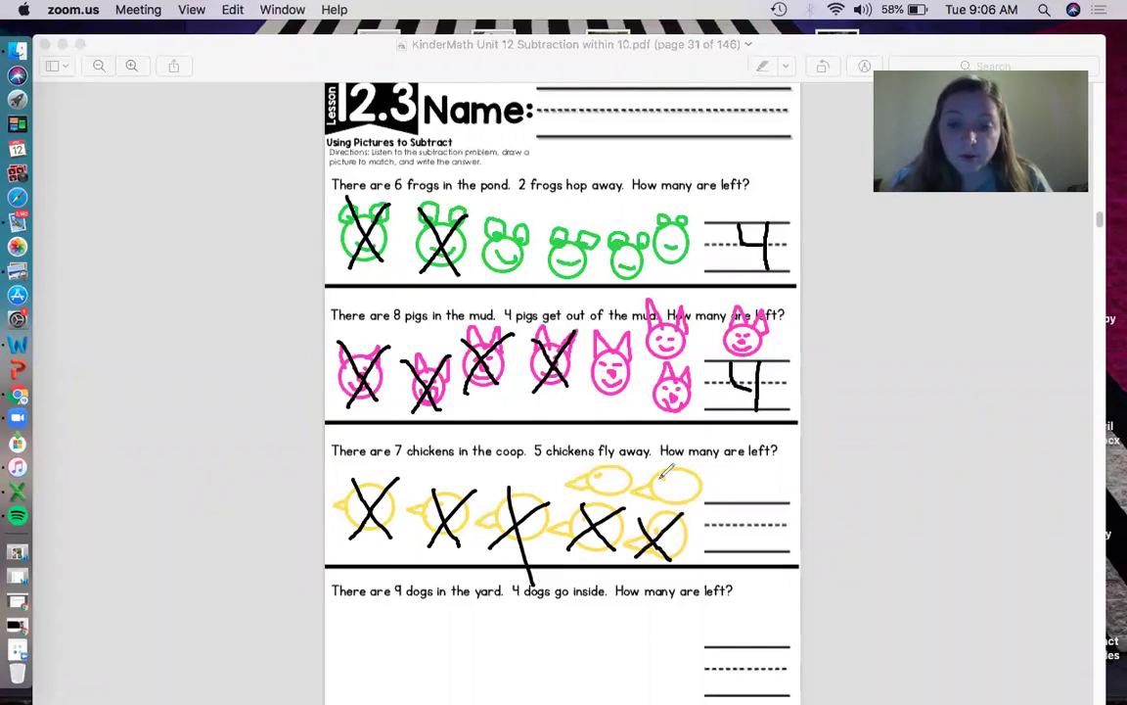
mouse_move(734, 510)
left_mouse_down()
mouse_move(748, 507)
mouse_move(736, 548)
mouse_move(763, 547)
left_mouse_up()
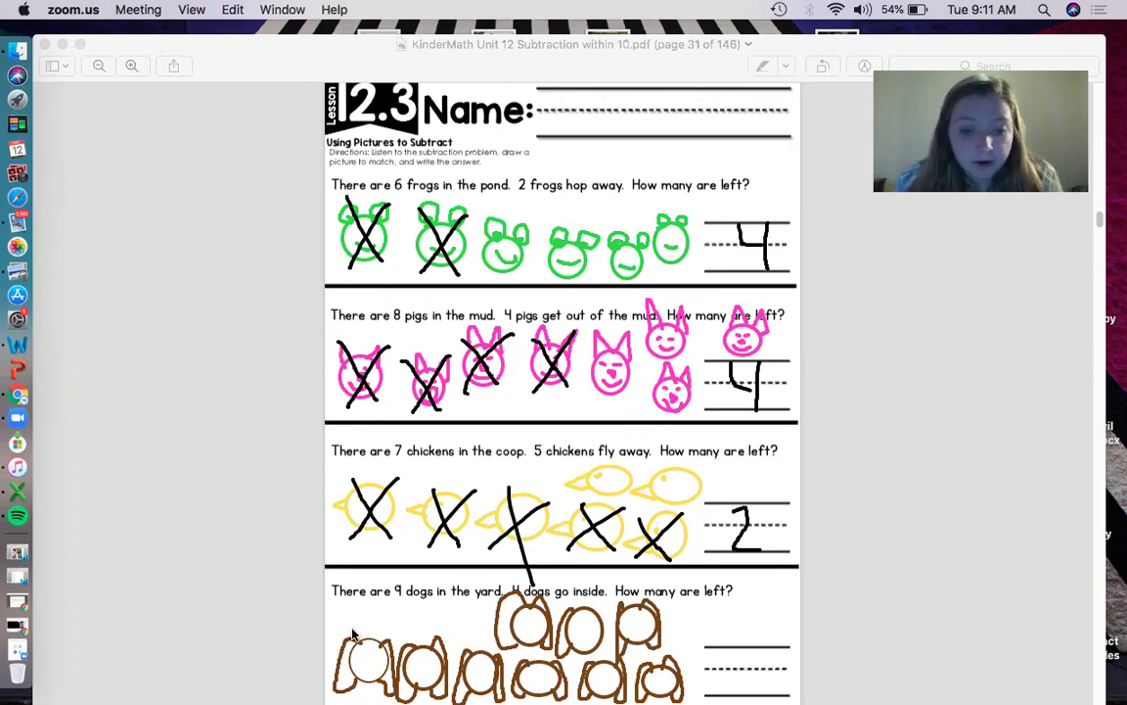
Put black X marks over four brown dogs and write 5 on the dogs' answer line.
left_click_drag(350, 629, 385, 675)
mouse_move(388, 621)
left_mouse_down()
mouse_move(360, 661)
mouse_move(431, 687)
left_mouse_up()
left_click_drag(442, 640, 418, 687)
left_click_drag(460, 652, 501, 697)
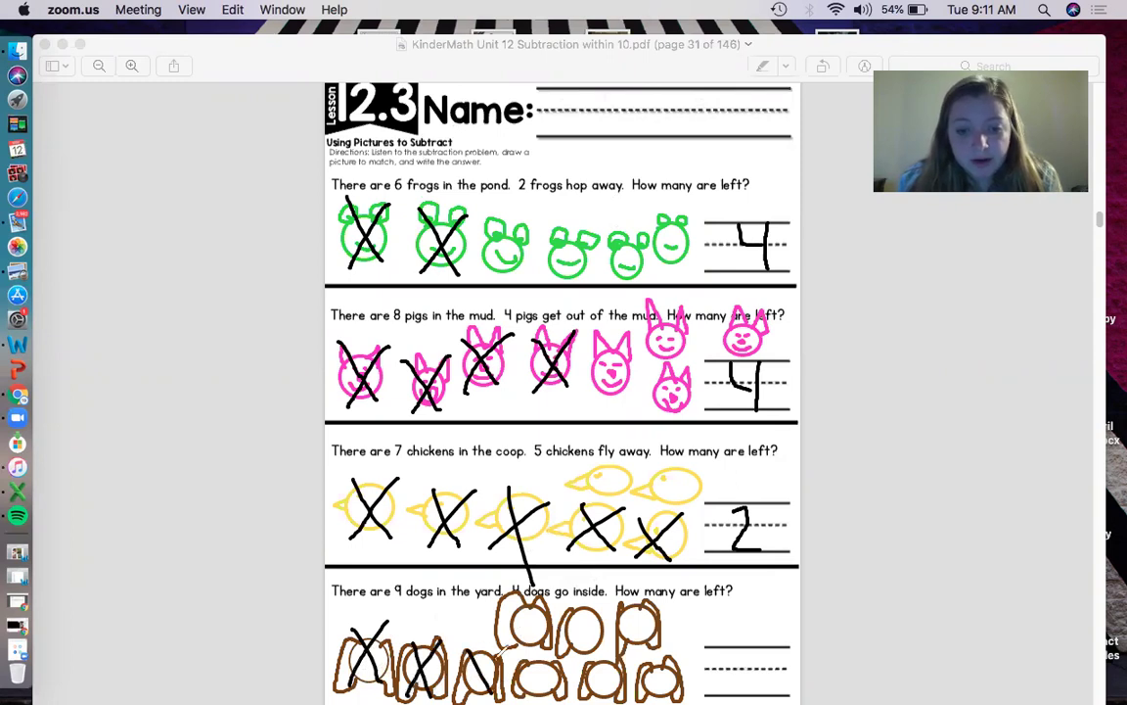
left_click_drag(497, 649, 458, 697)
left_click_drag(526, 653, 548, 685)
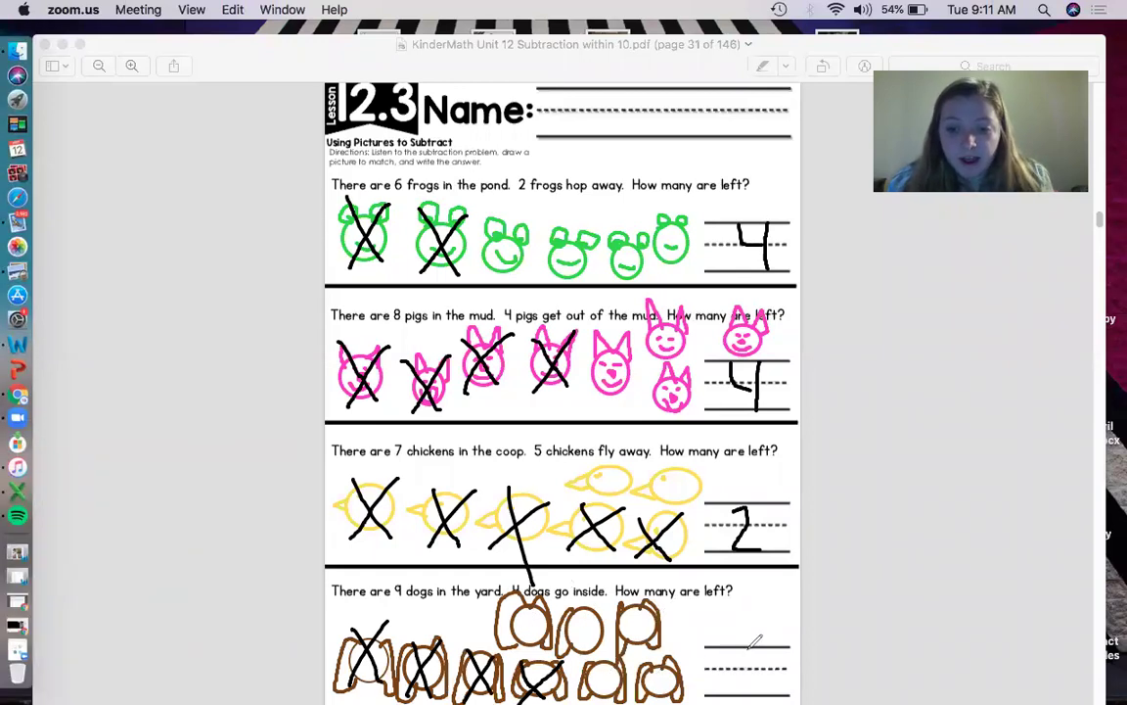
mouse_move(750, 649)
left_mouse_down()
mouse_move(727, 654)
mouse_move(726, 667)
mouse_move(749, 666)
mouse_move(726, 693)
left_mouse_up()
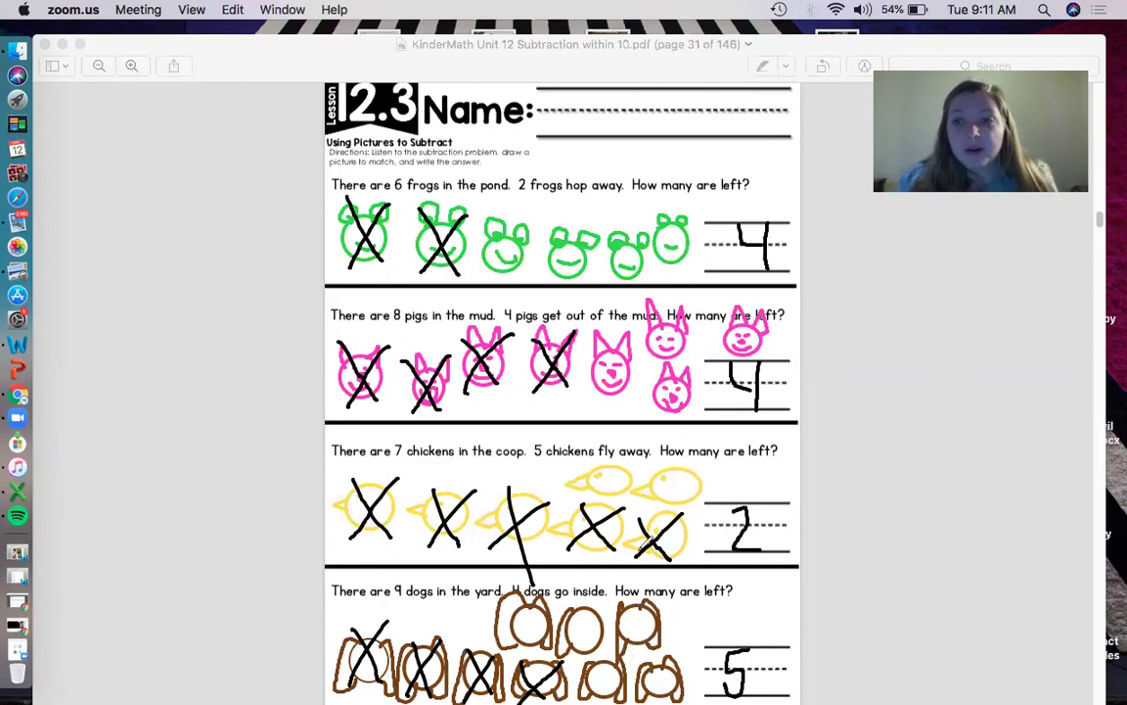
Clear all drawings and scroll down to the page 32 'Fluency: Subtraction with Fingers' worksheet.
left_click(806, 91)
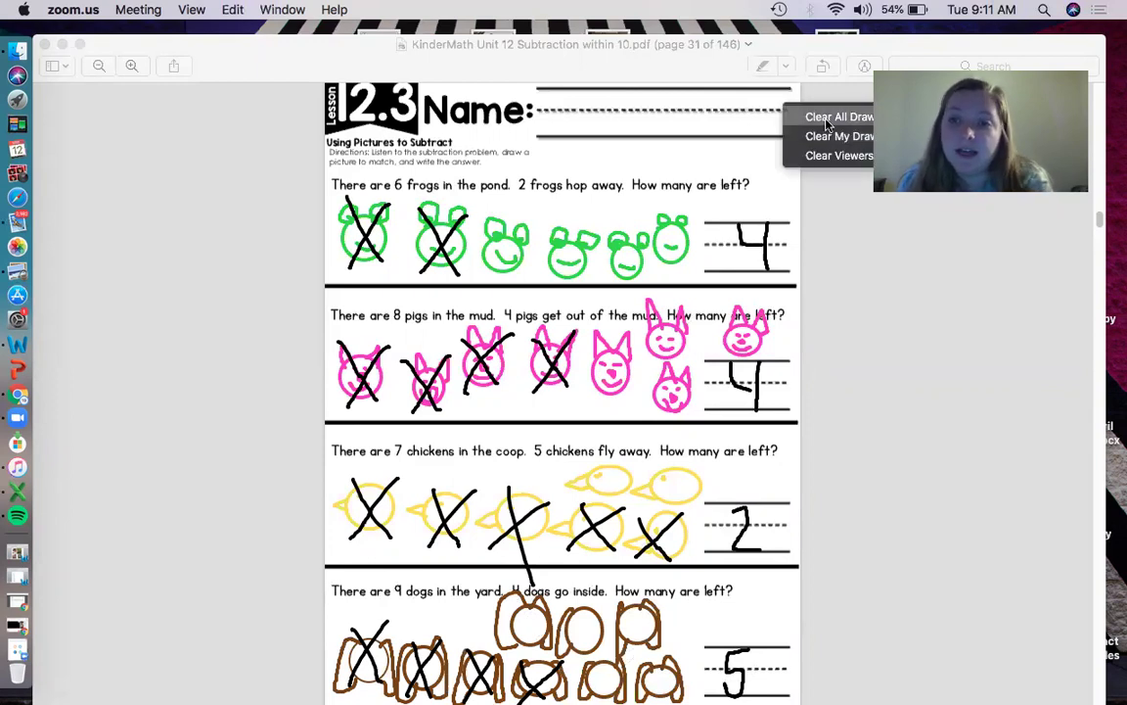
left_click(827, 119)
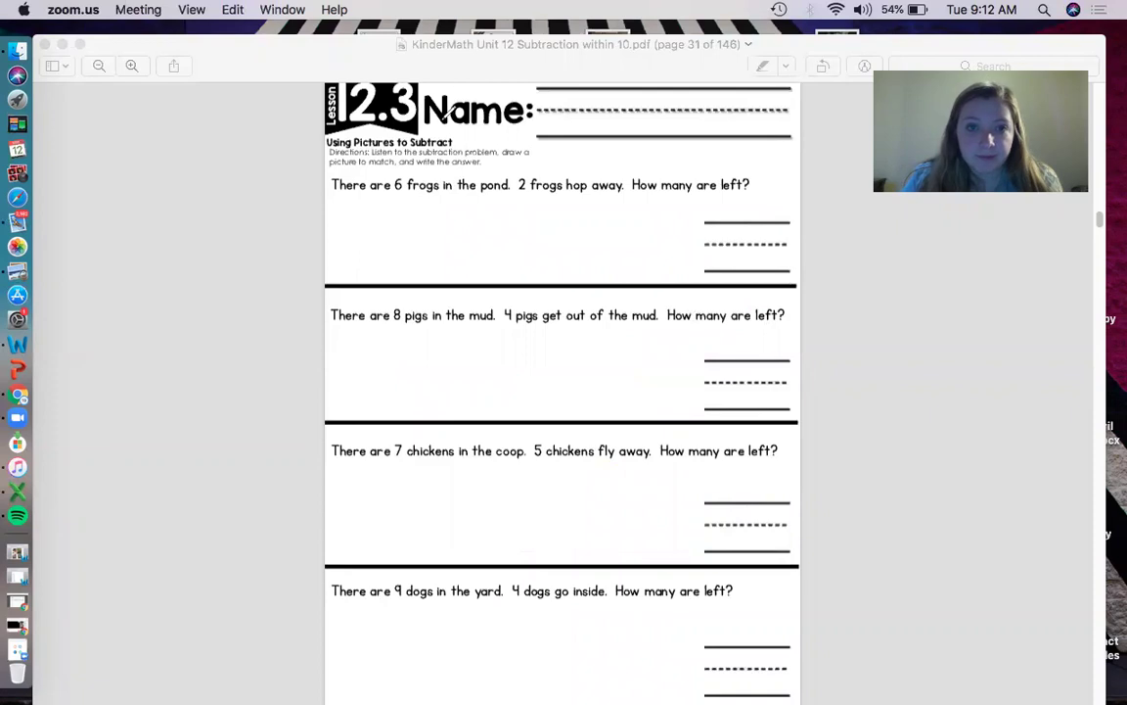
scroll(493, 298, "down", 5)
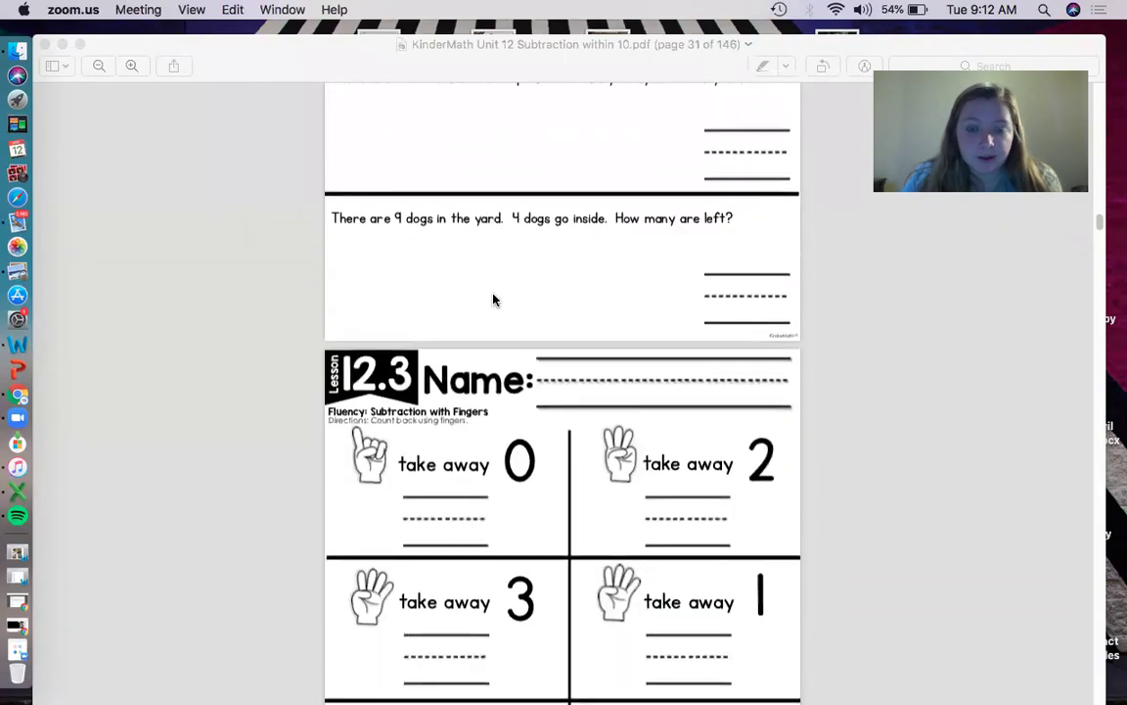
scroll(493, 299, "down", 3)
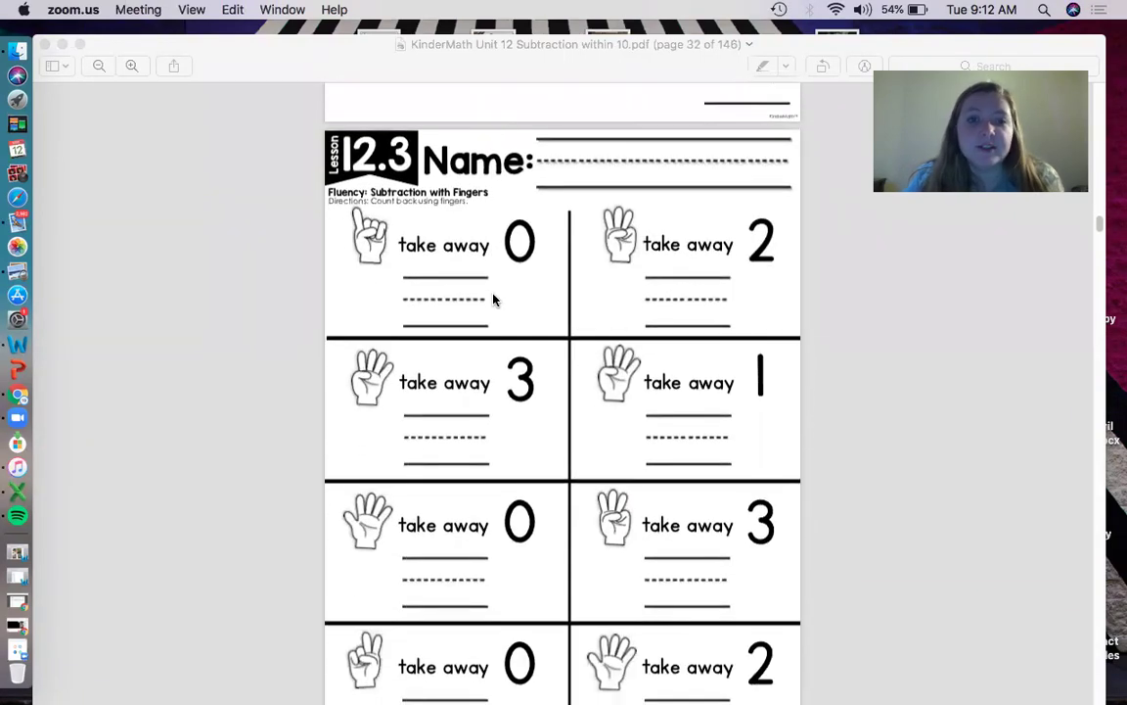
scroll(494, 298, "down", 1)
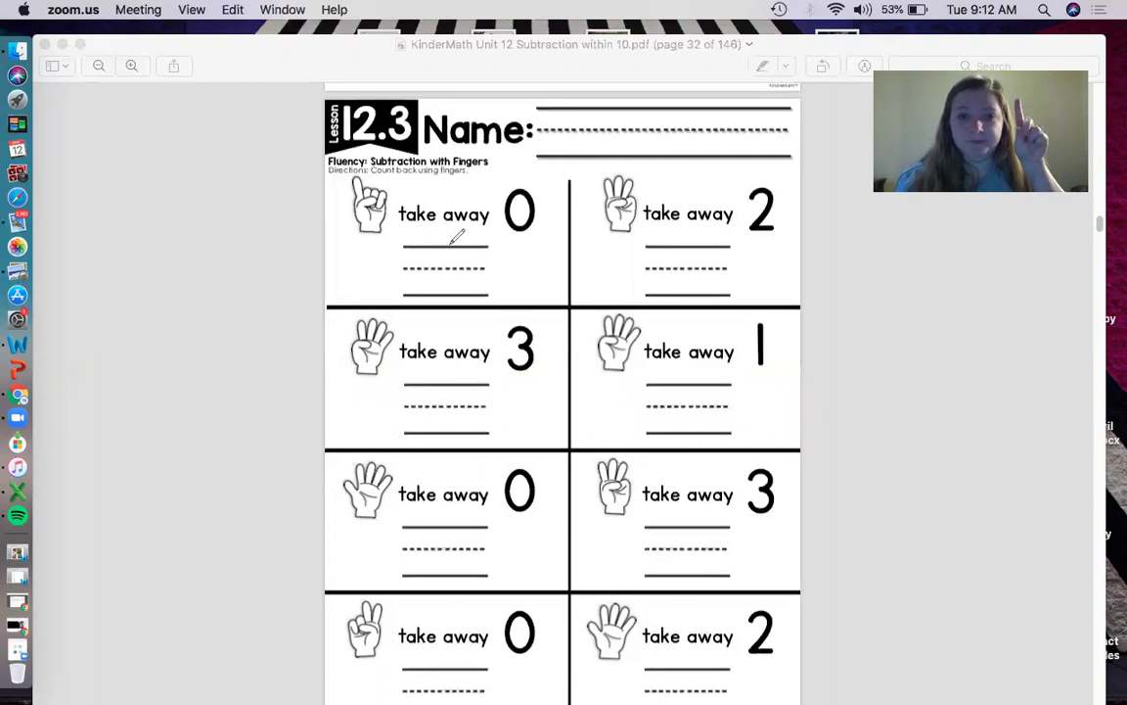
Write 1 as the answer under 'take away 0' and under 'take away 2'.
left_click_drag(443, 249, 442, 286)
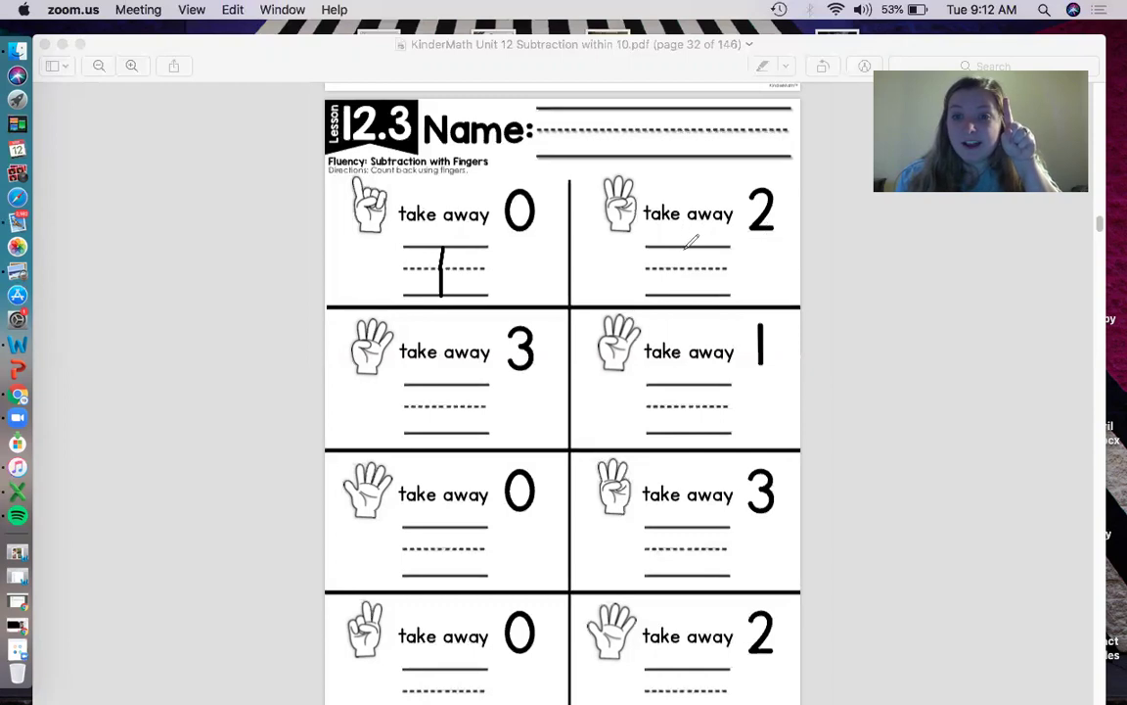
left_click_drag(685, 249, 685, 290)
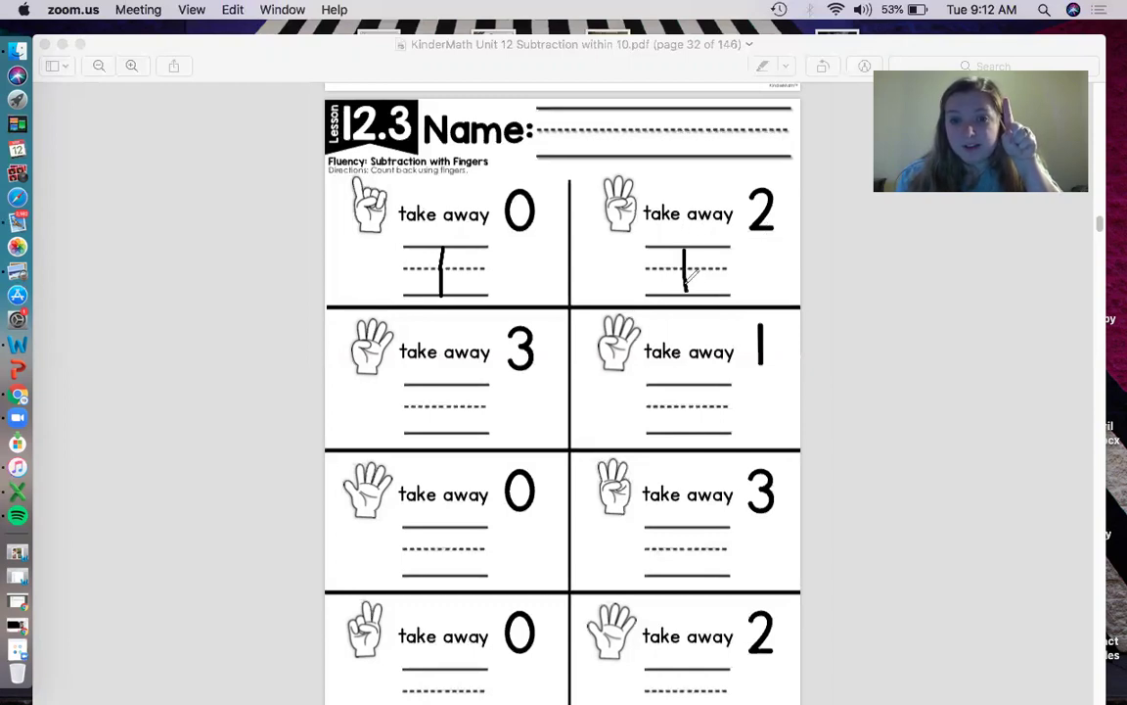